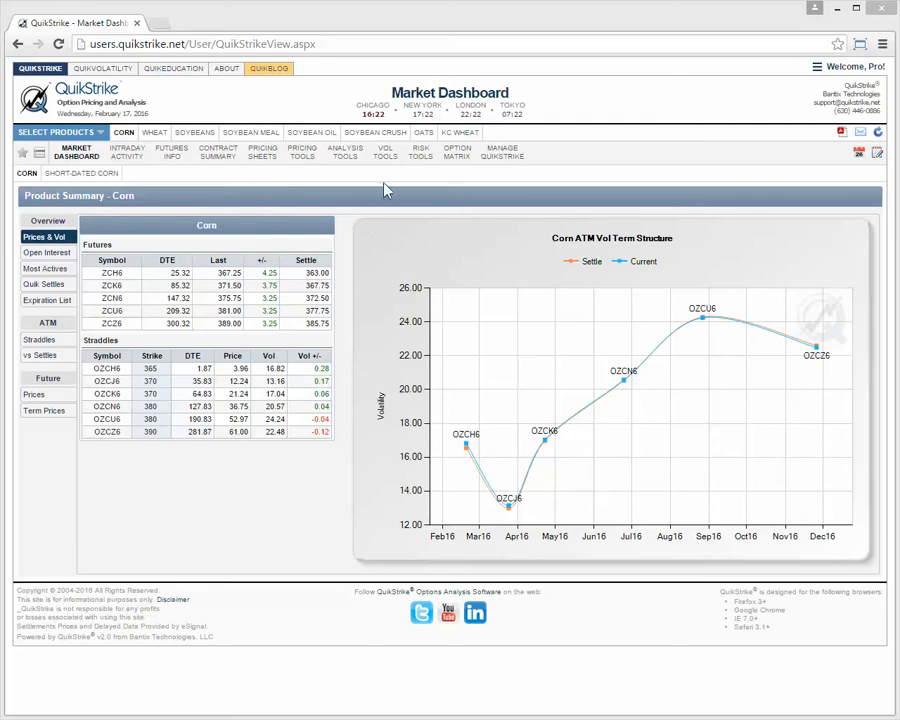
pyautogui.moveTo(385, 152)
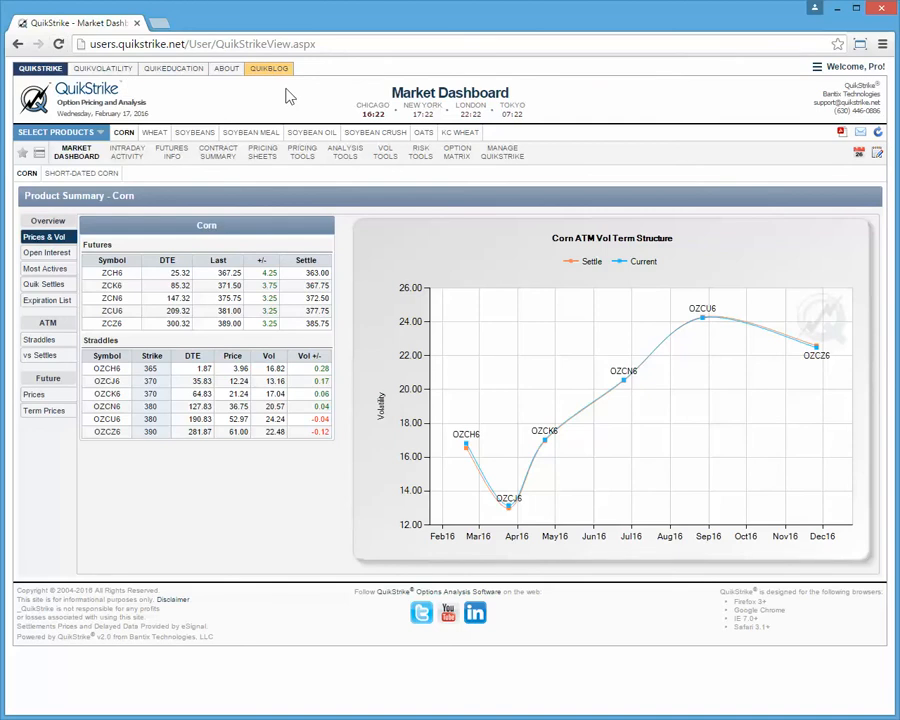
pyautogui.click(824, 73)
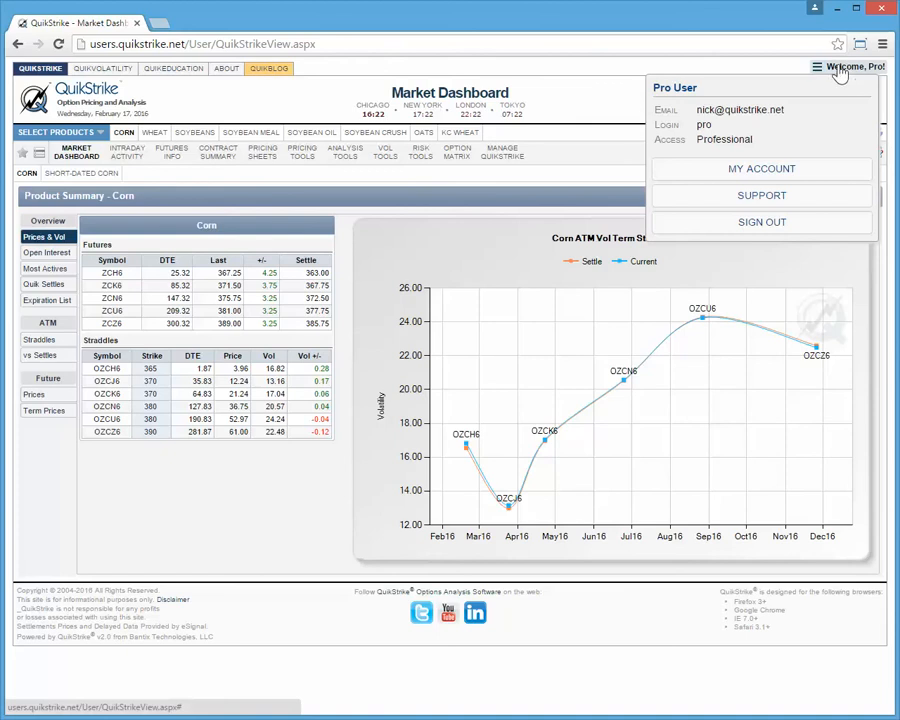
pyautogui.click(578, 175)
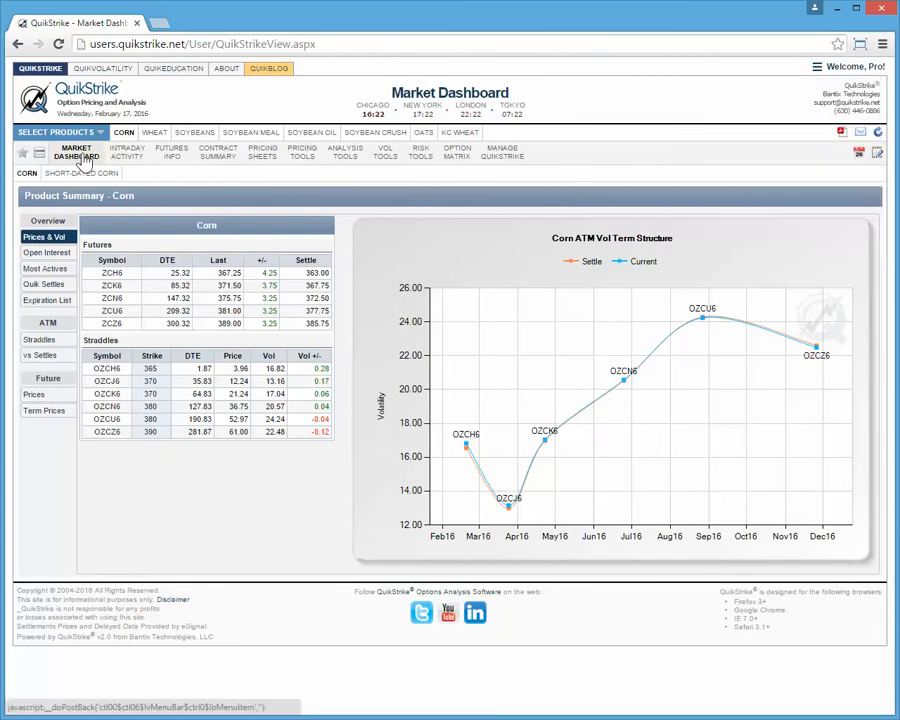
pyautogui.moveTo(79, 160)
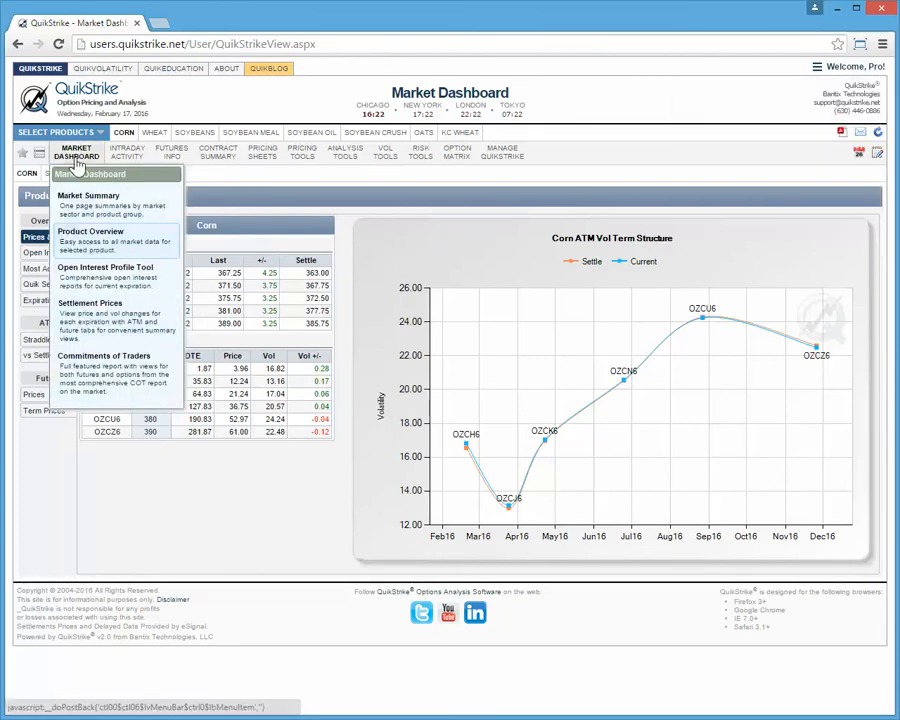
pyautogui.moveTo(122, 163)
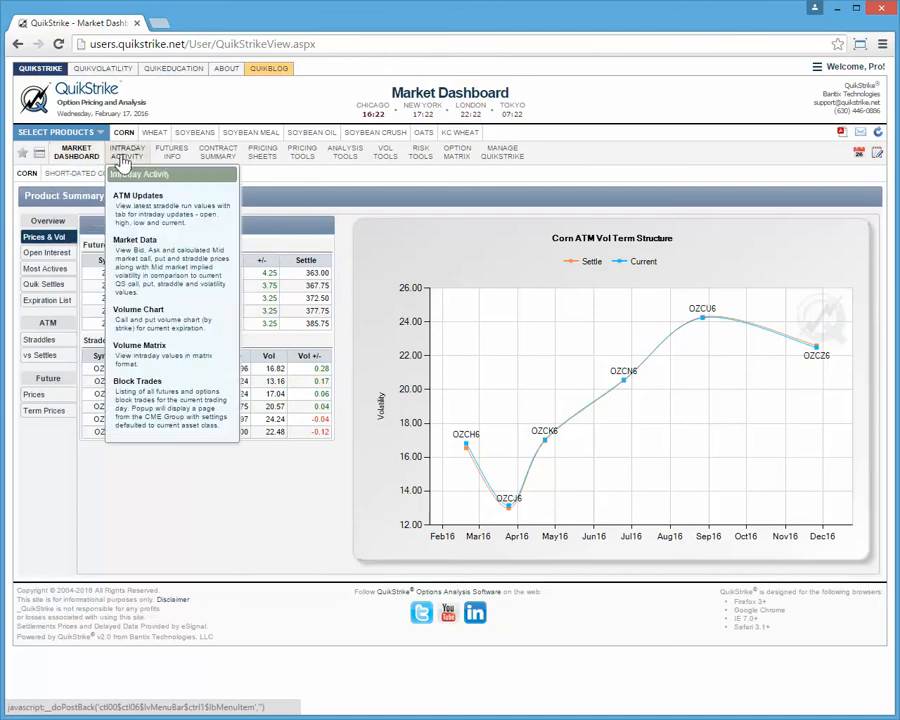
pyautogui.moveTo(187, 158)
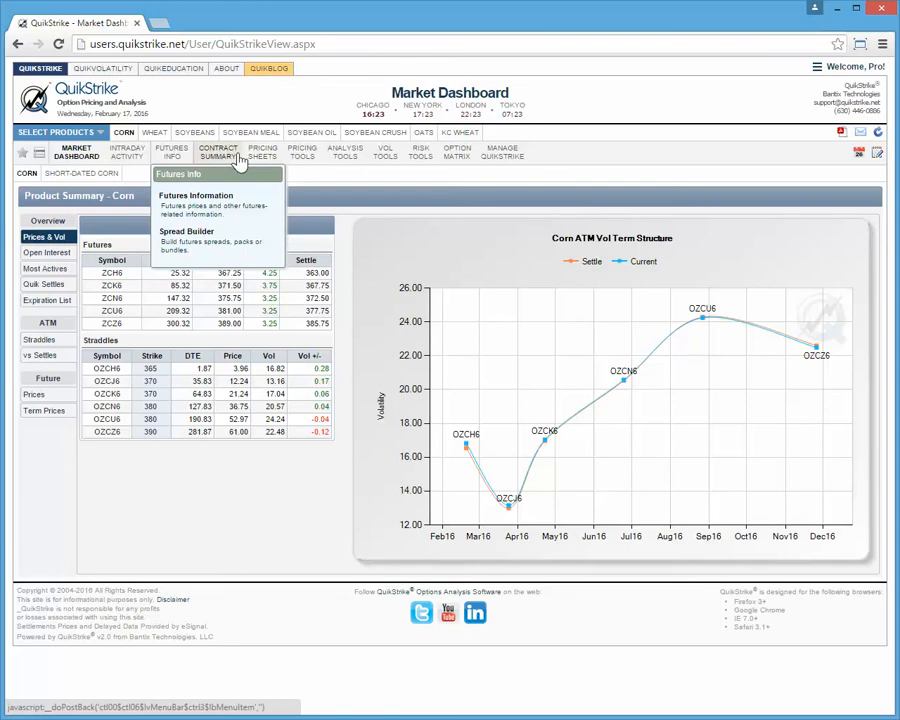
pyautogui.moveTo(262, 152)
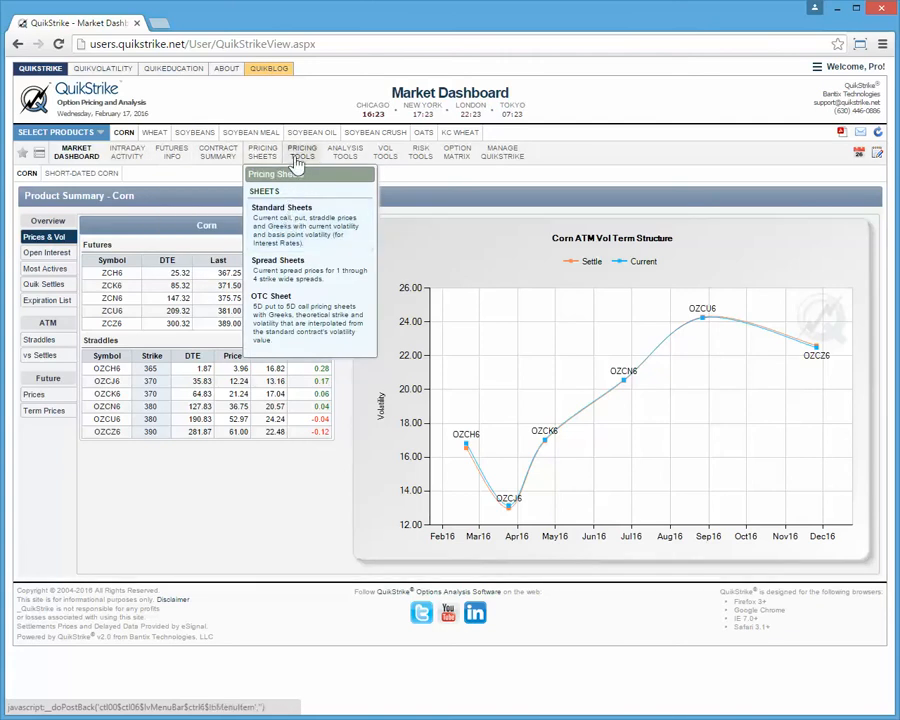
pyautogui.moveTo(302, 155)
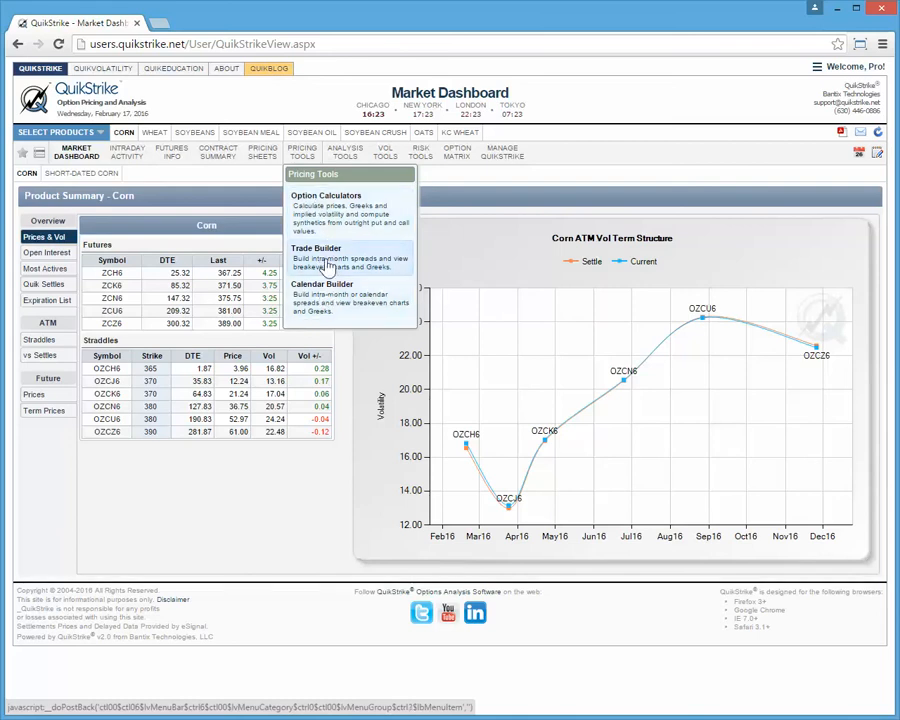
# Open the Vol Spread Calculator for corn and choose Volatility as the spread value
pyautogui.moveTo(352, 158)
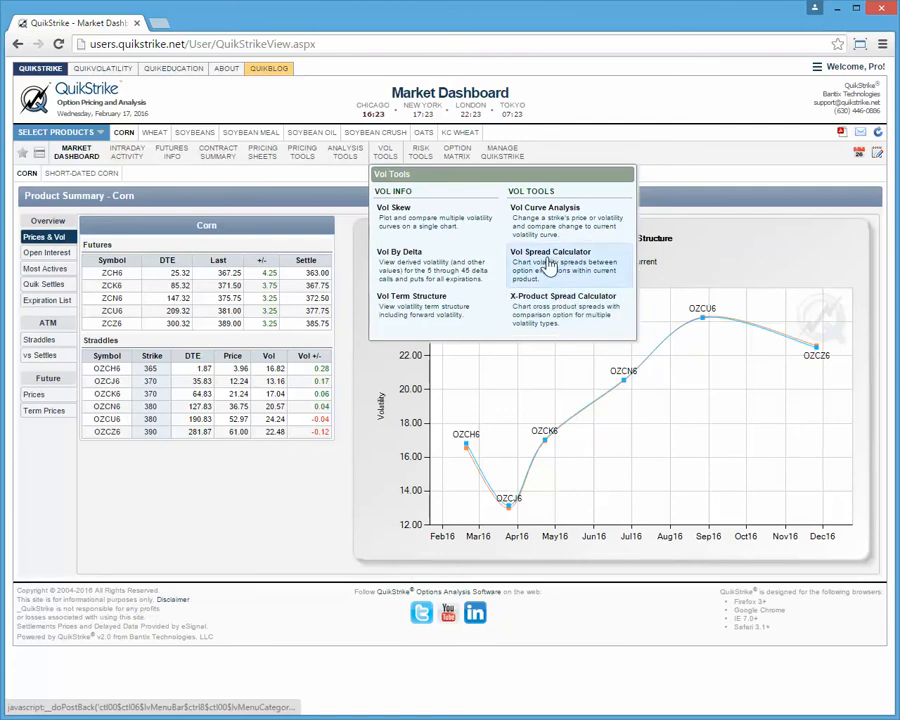
pyautogui.click(547, 262)
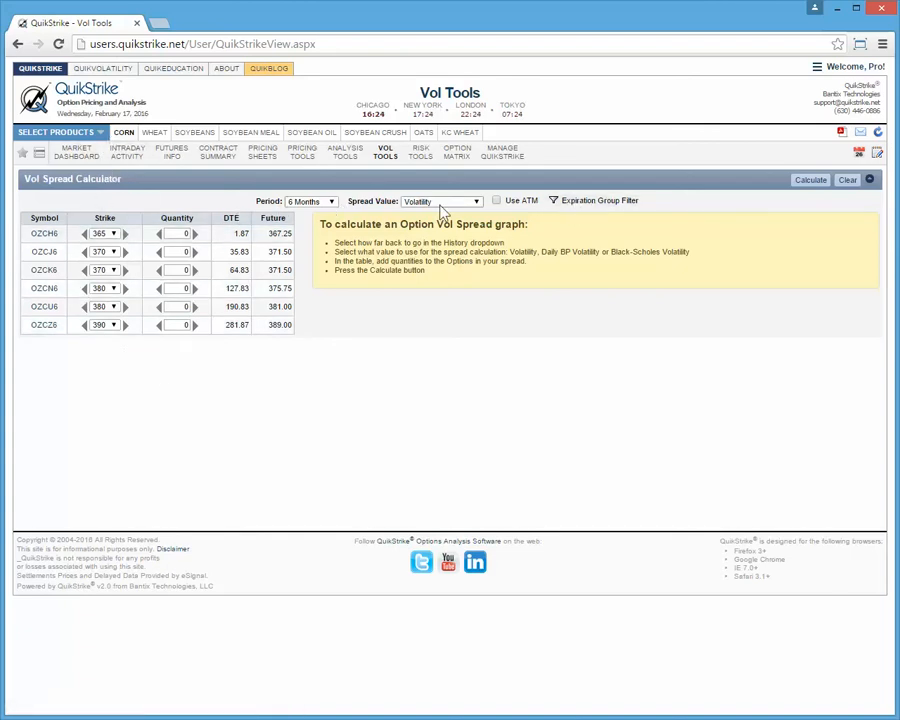
pyautogui.click(332, 202)
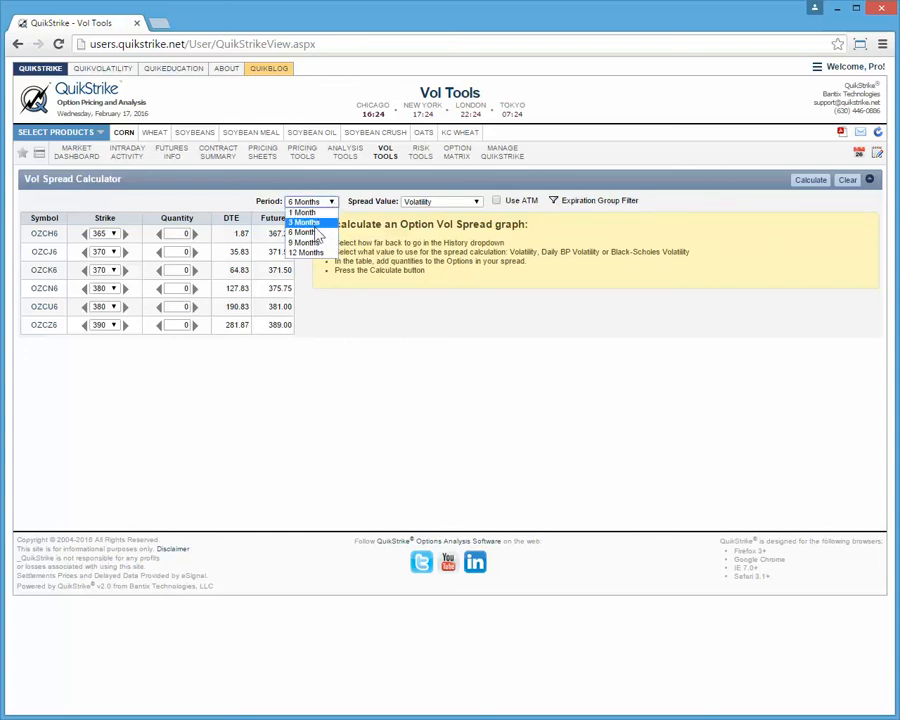
pyautogui.click(351, 200)
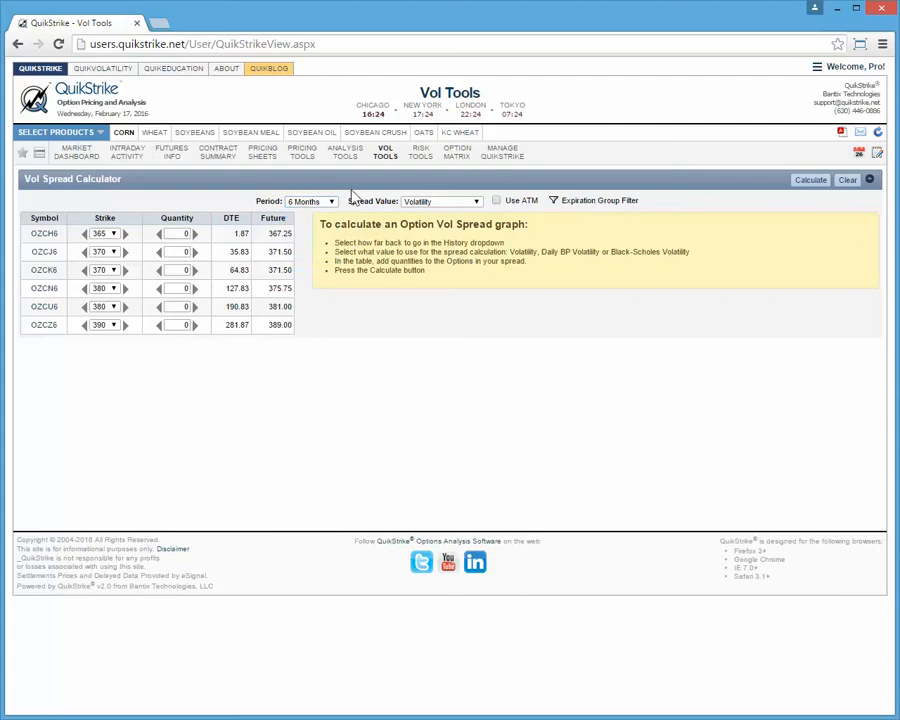
pyautogui.click(464, 203)
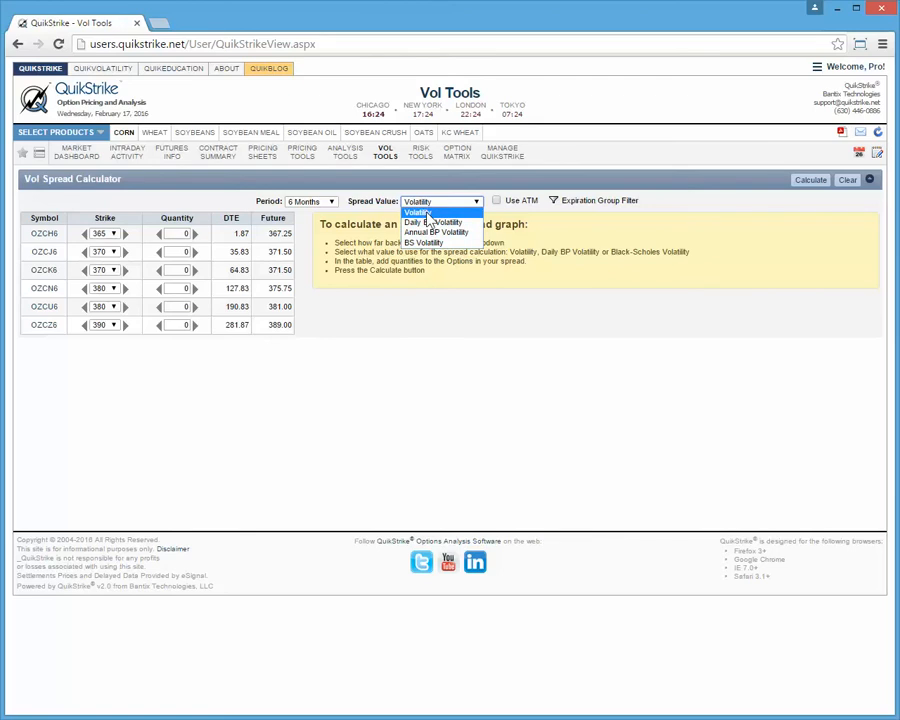
pyautogui.click(428, 213)
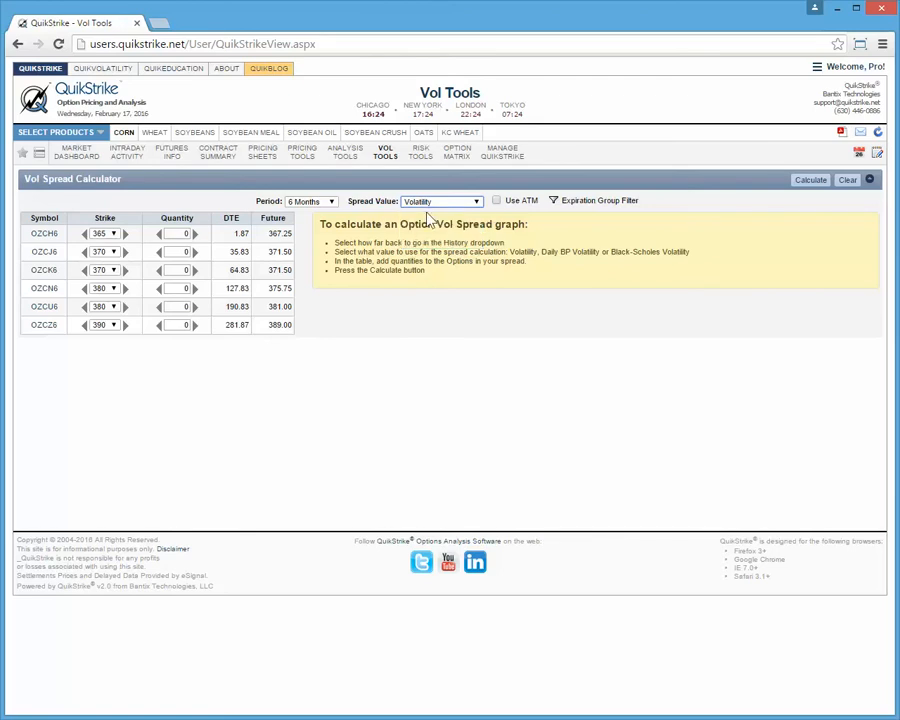
# Enable Use ATM for the corn spread and check the available groups in the Expiration Group Filter
pyautogui.click(496, 201)
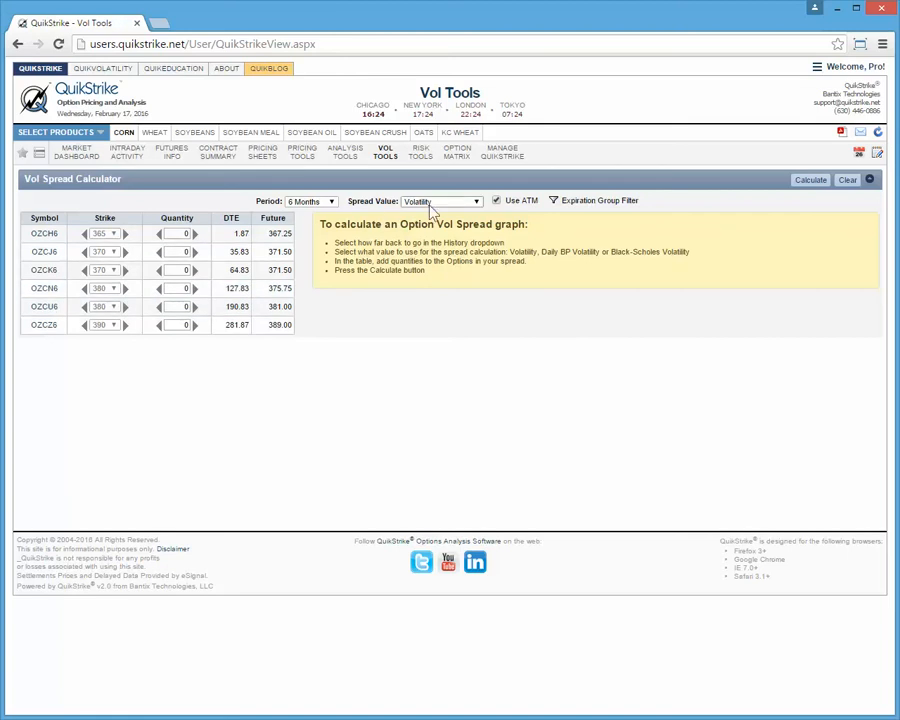
pyautogui.click(496, 201)
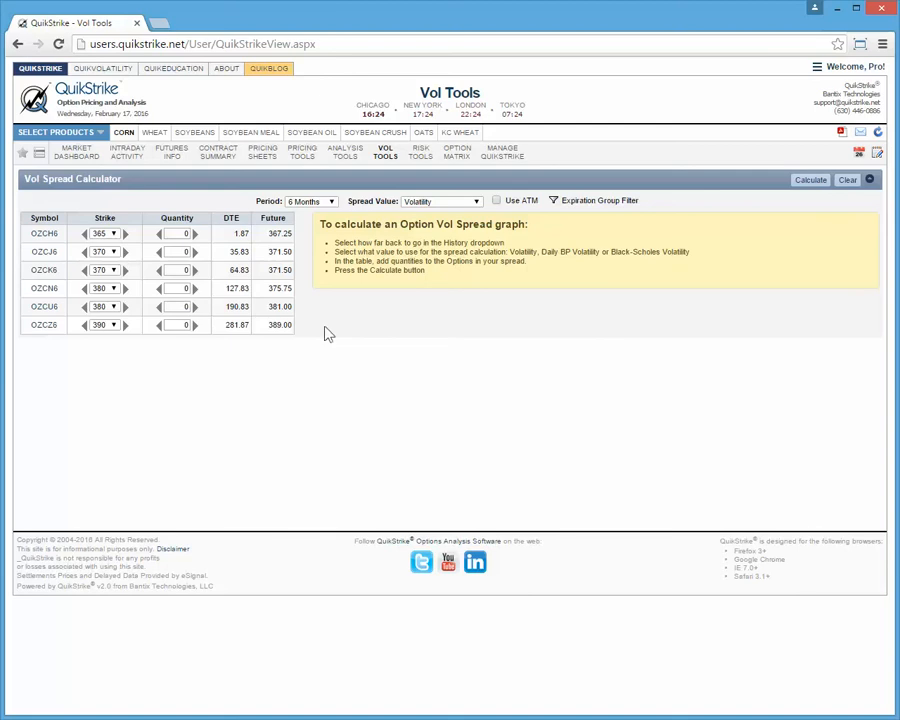
pyautogui.click(497, 201)
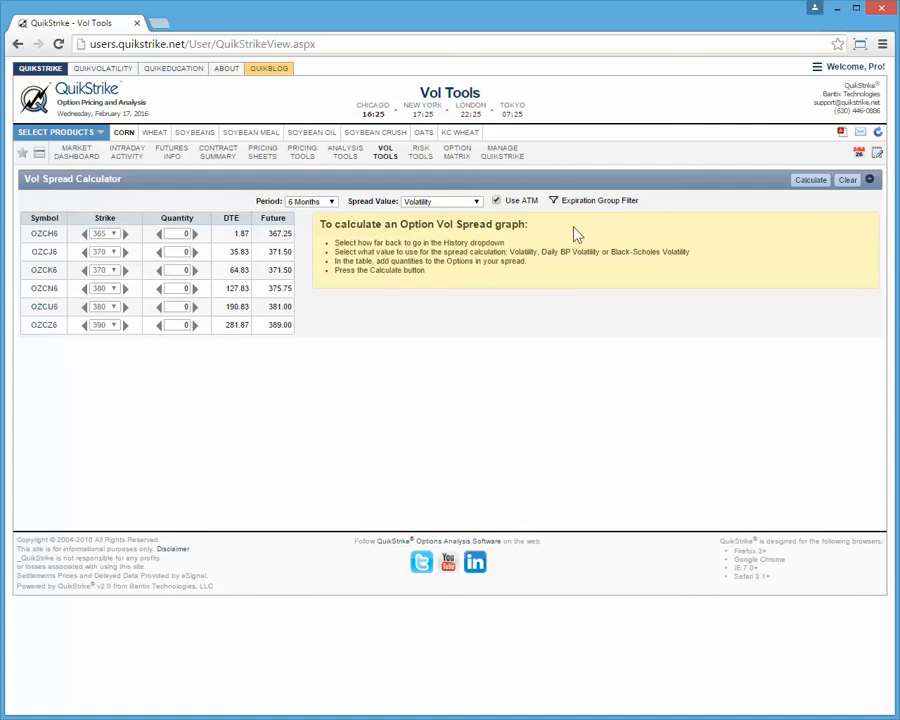
pyautogui.click(592, 202)
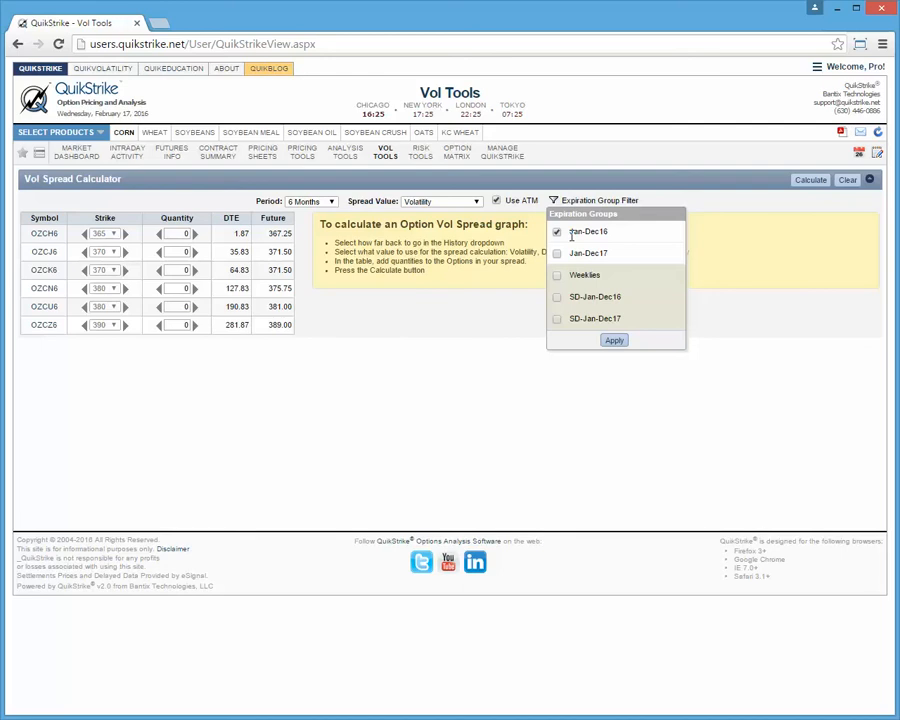
pyautogui.click(496, 333)
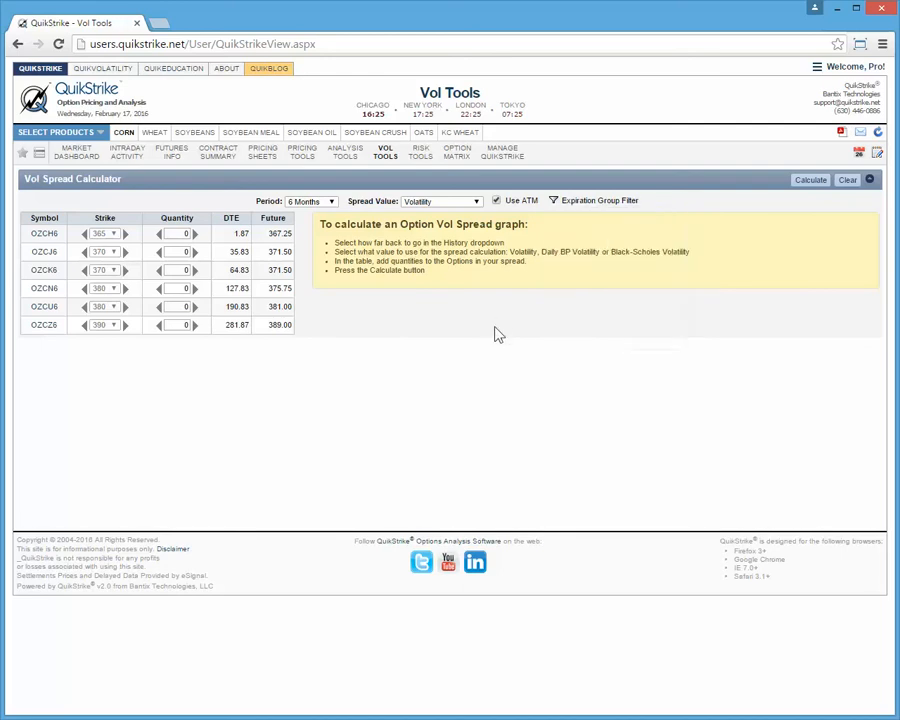
# Set the spread quantities to -1 for OZCH6 and 1 for OZCU6, and calculate the spread graph
pyautogui.click(195, 234)
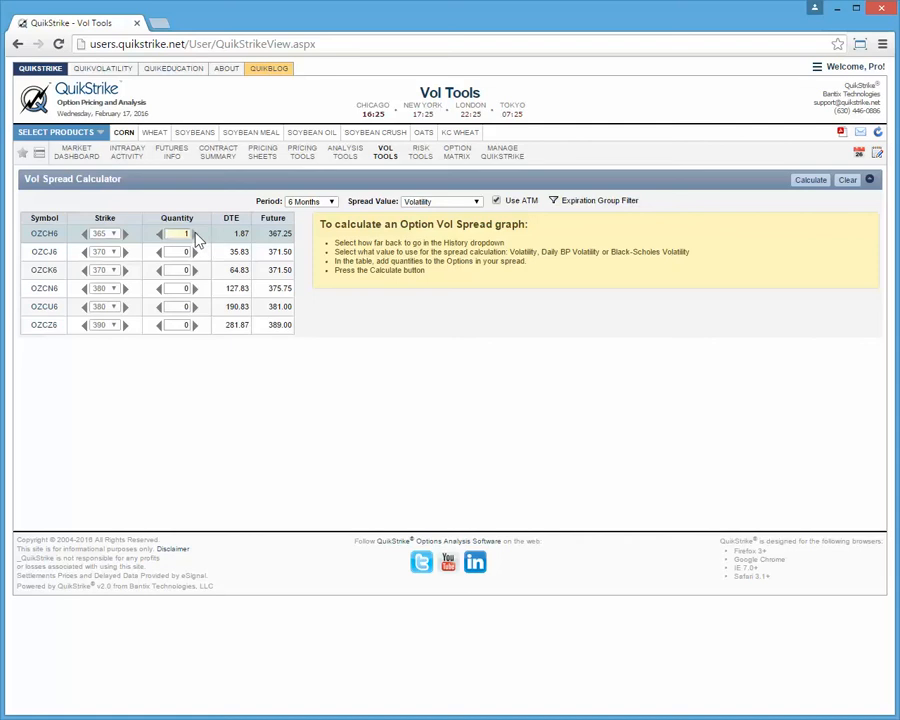
pyautogui.click(159, 307)
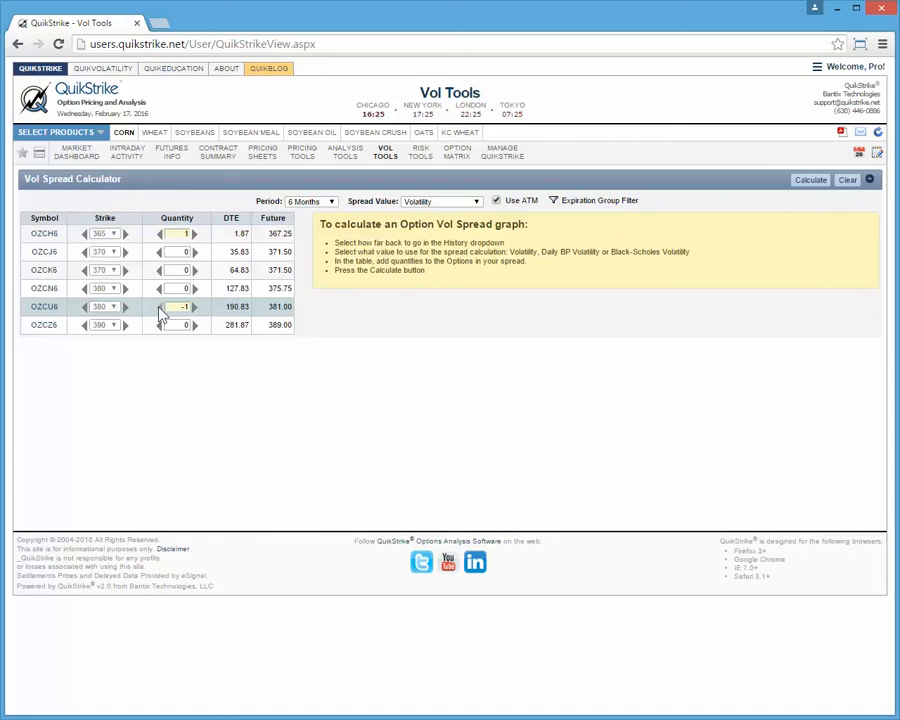
pyautogui.click(163, 236)
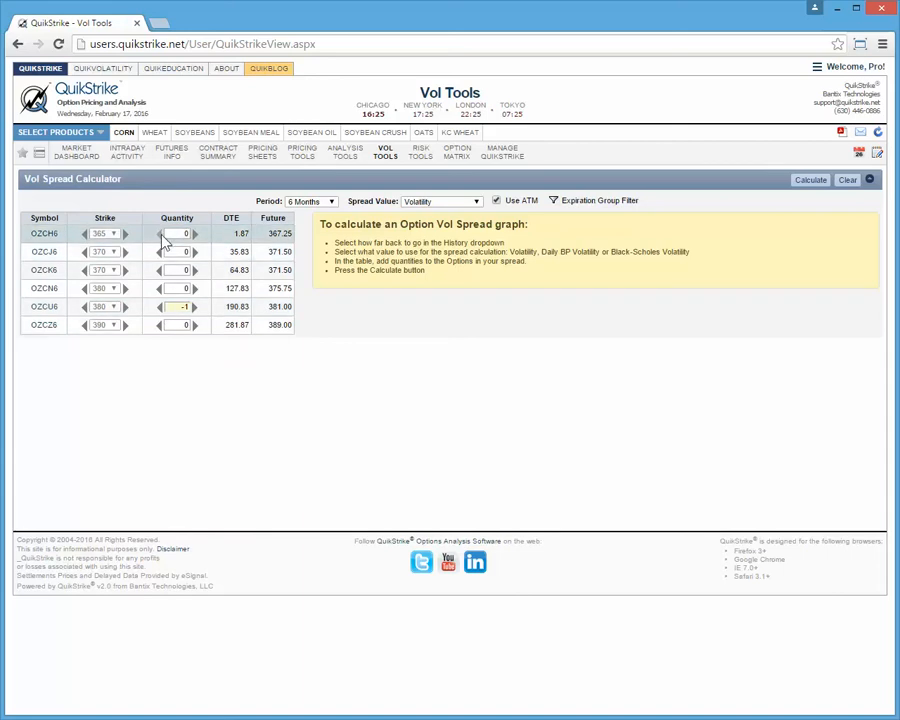
pyautogui.click(163, 236)
pyautogui.click(195, 307)
pyautogui.click(195, 307)
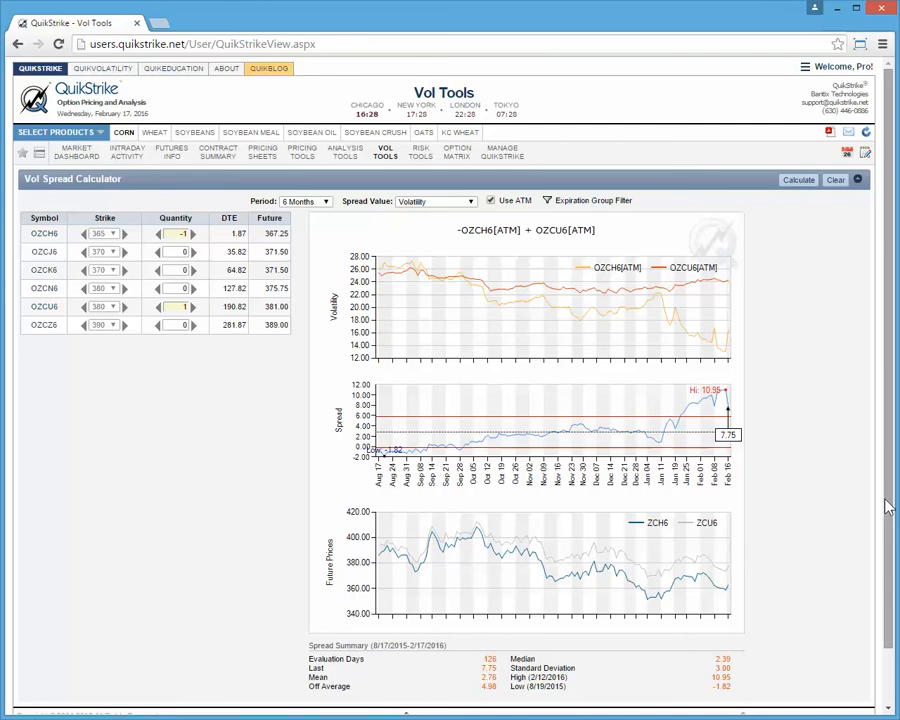
# Examine the volatility, spread and futures price charts, the spread summary and the available period choices
pyautogui.moveTo(893, 508); pyautogui.dragTo(892, 525)
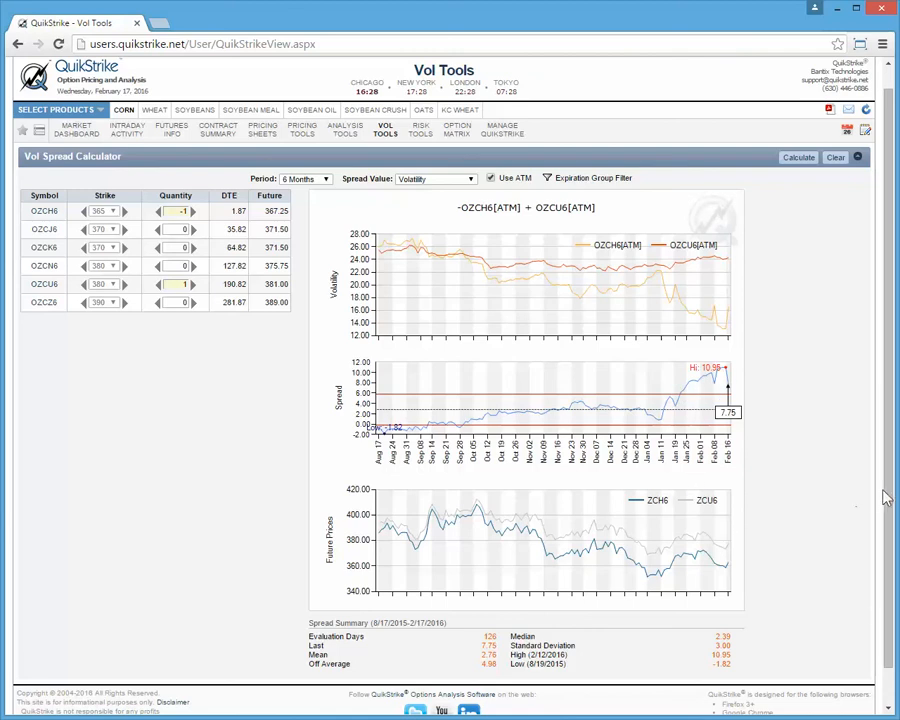
pyautogui.scroll(-1, 885, 497)
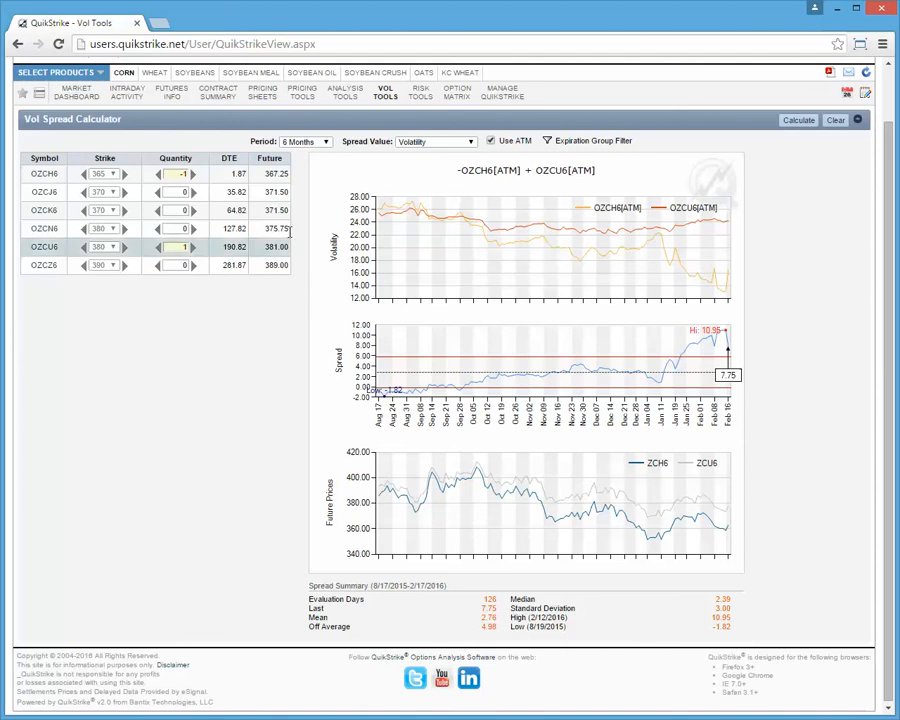
pyautogui.click(326, 143)
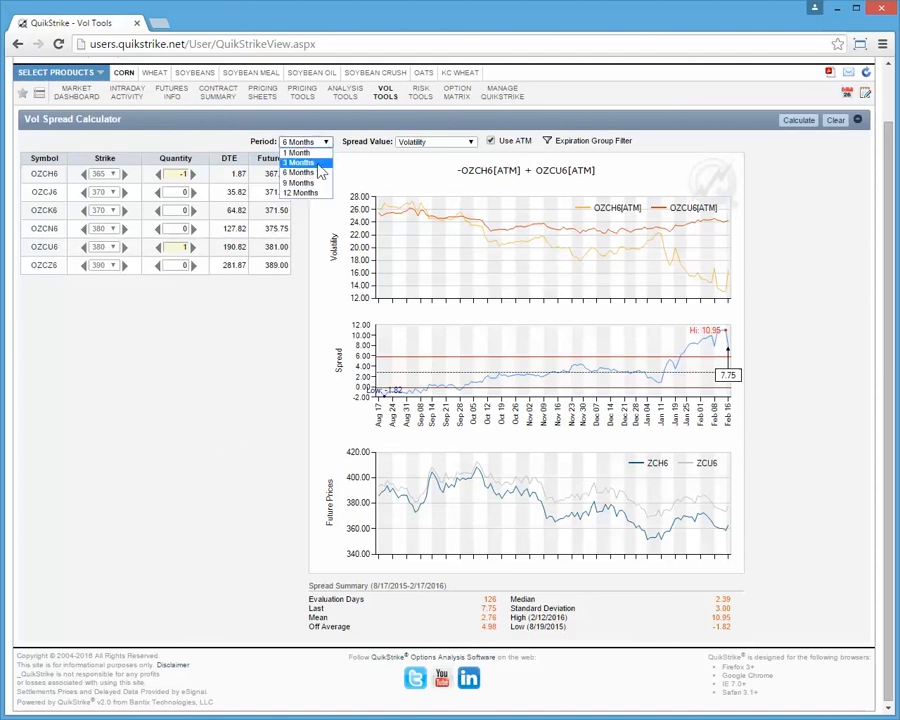
pyautogui.click(308, 252)
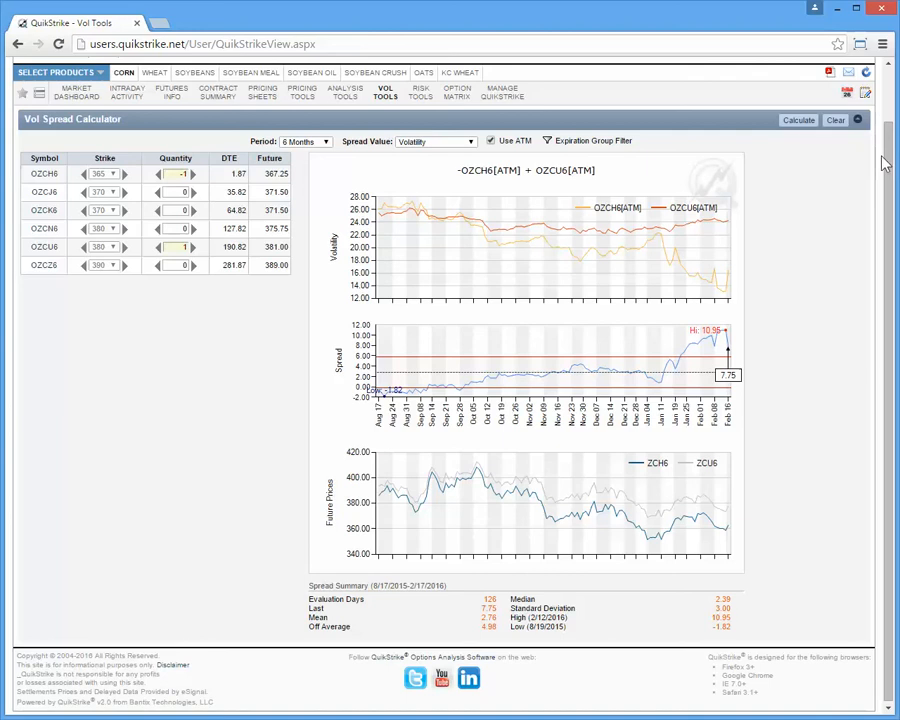
pyautogui.moveTo(890, 160); pyautogui.dragTo(890, 85)
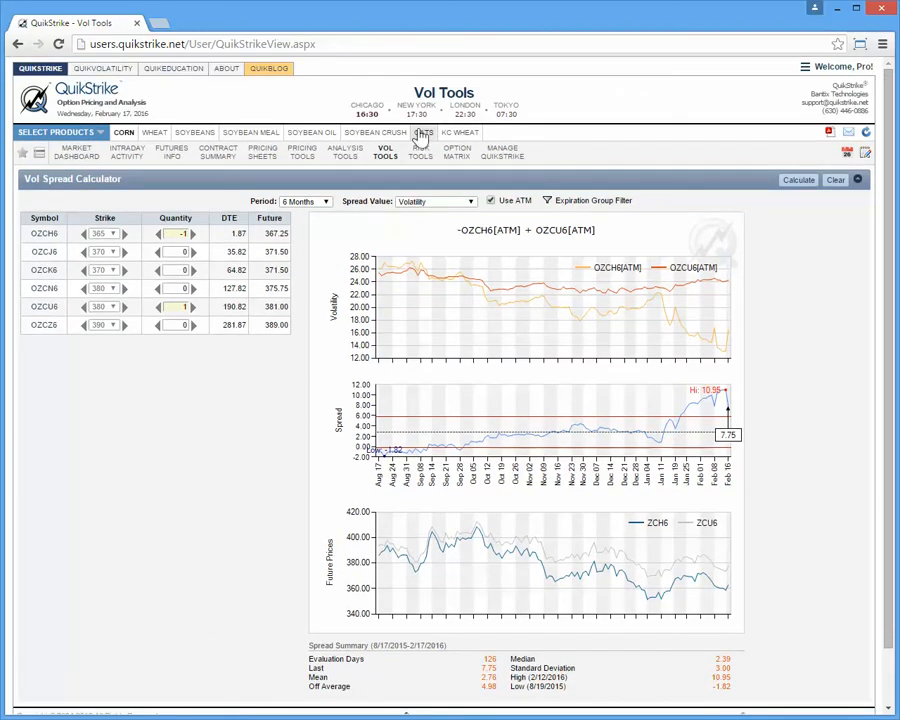
# Open the X-Product Spread Calculator and set the long corn option to expiration OZCH6 with quantity -1
pyautogui.moveTo(384, 160)
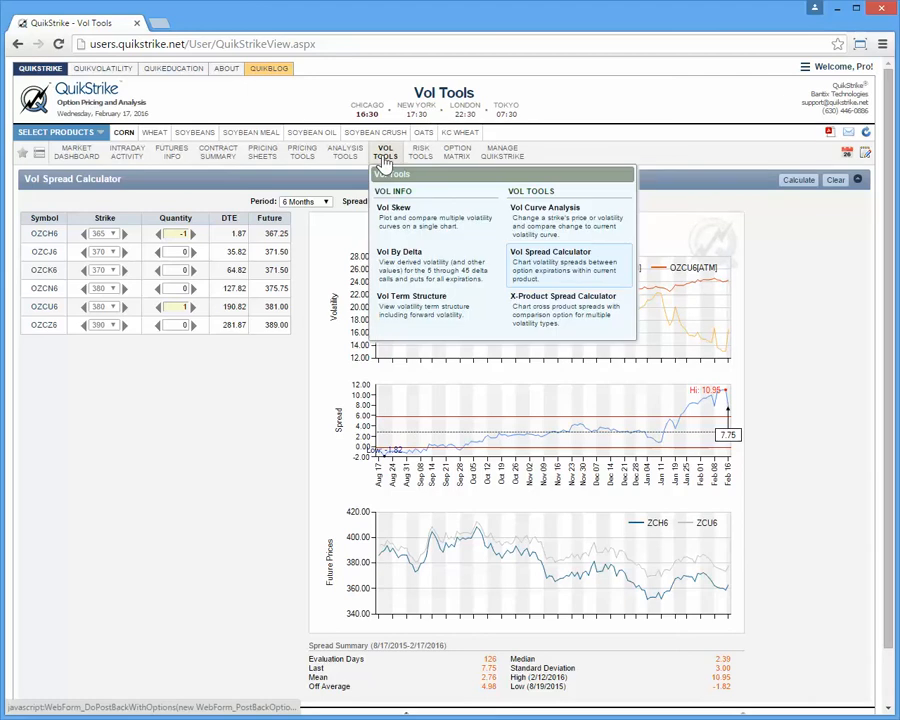
pyautogui.click(548, 318)
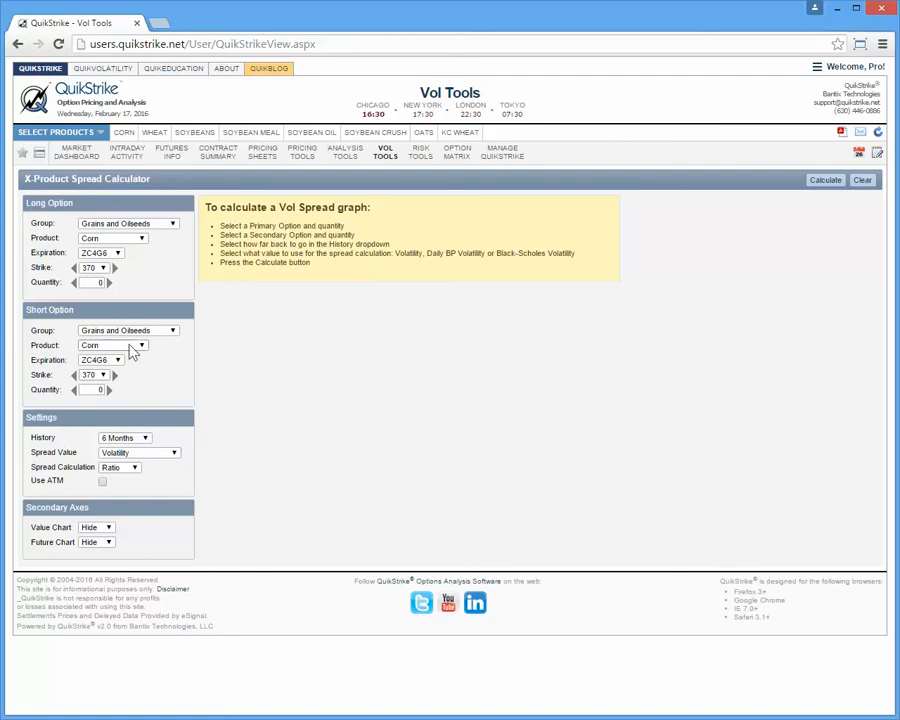
pyautogui.click(118, 254)
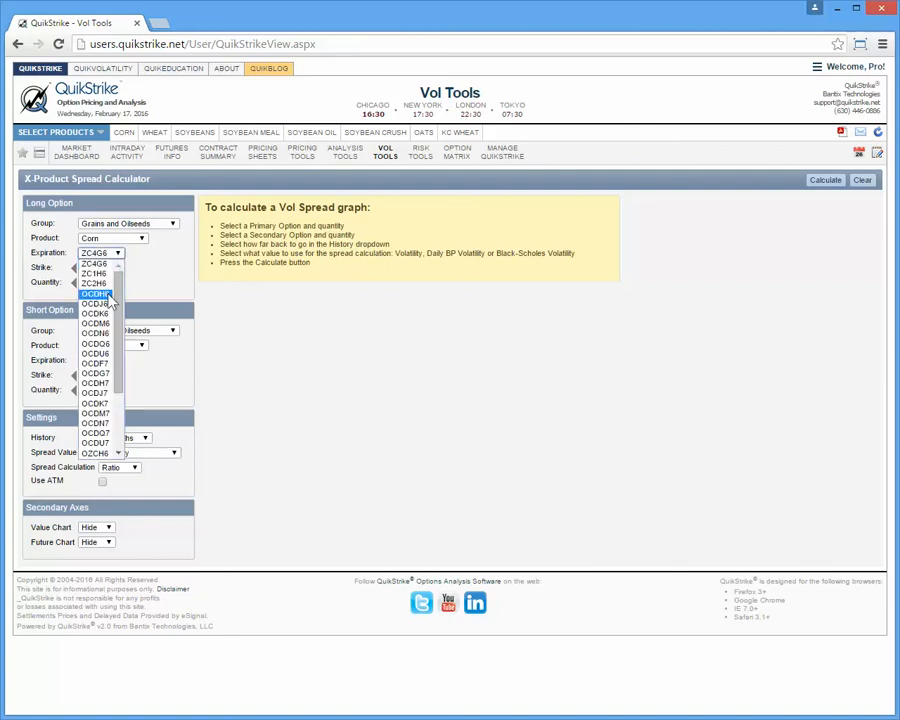
pyautogui.moveTo(119, 303); pyautogui.dragTo(125, 394)
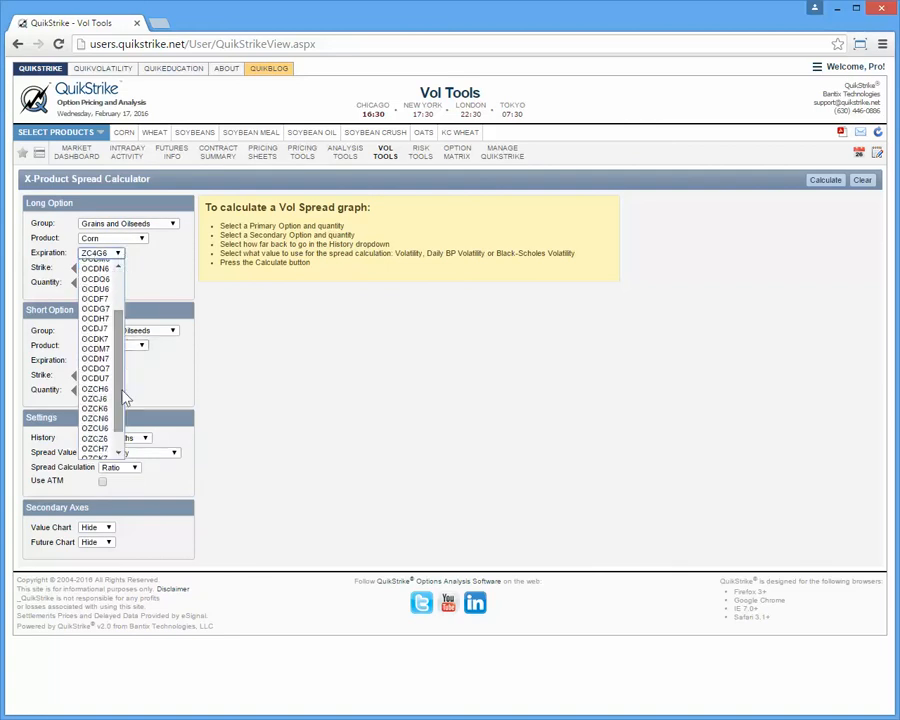
pyautogui.click(96, 444)
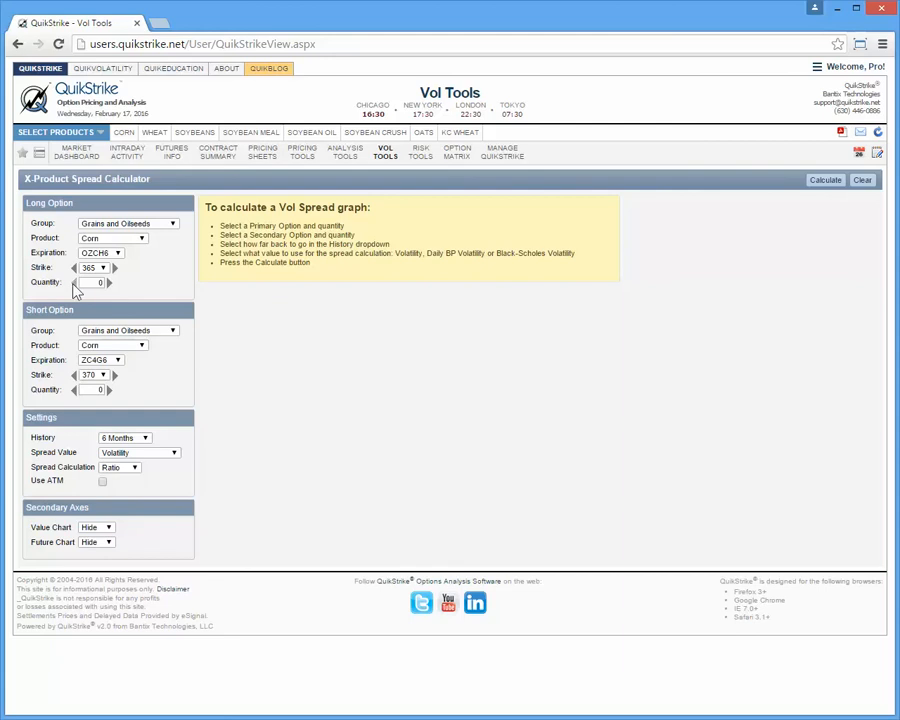
pyautogui.click(73, 282)
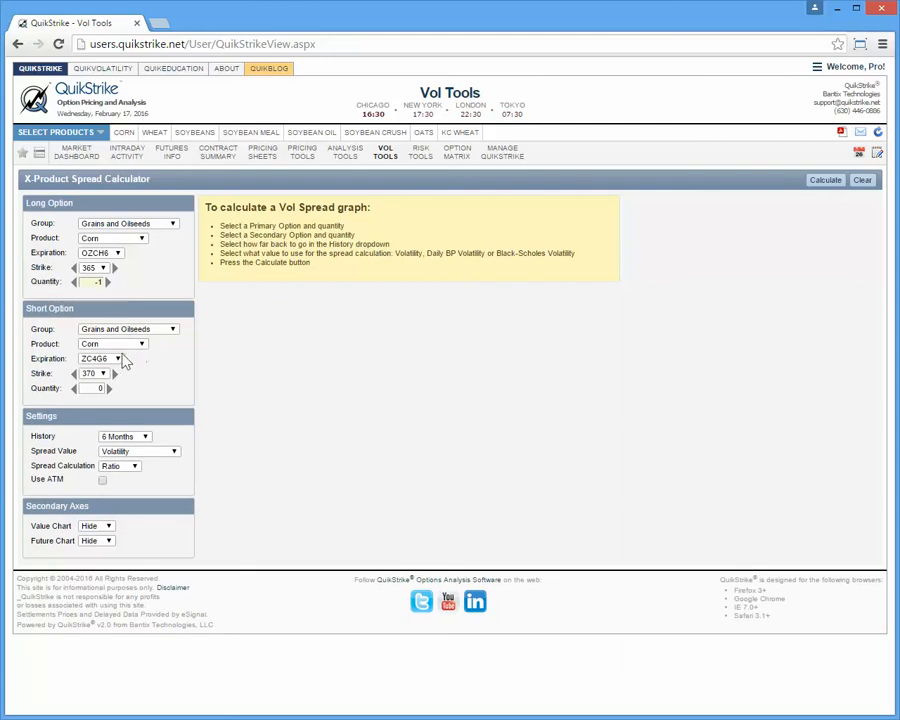
# Set the short corn option to expiration OZCU6 with quantity 1
pyautogui.click(116, 358)
pyautogui.moveTo(120, 405); pyautogui.dragTo(126, 458)
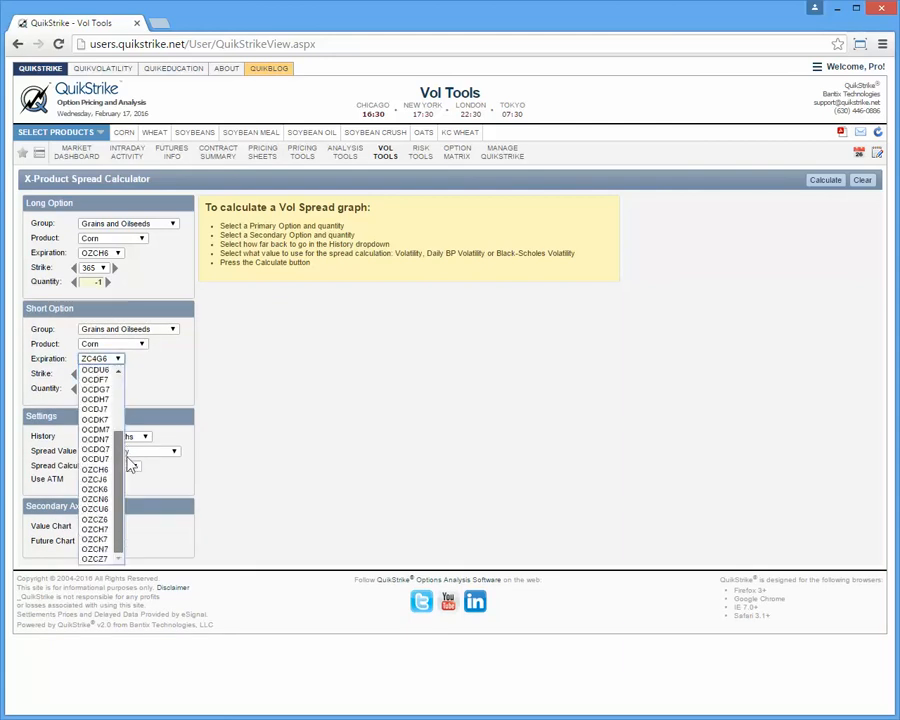
pyautogui.click(100, 510)
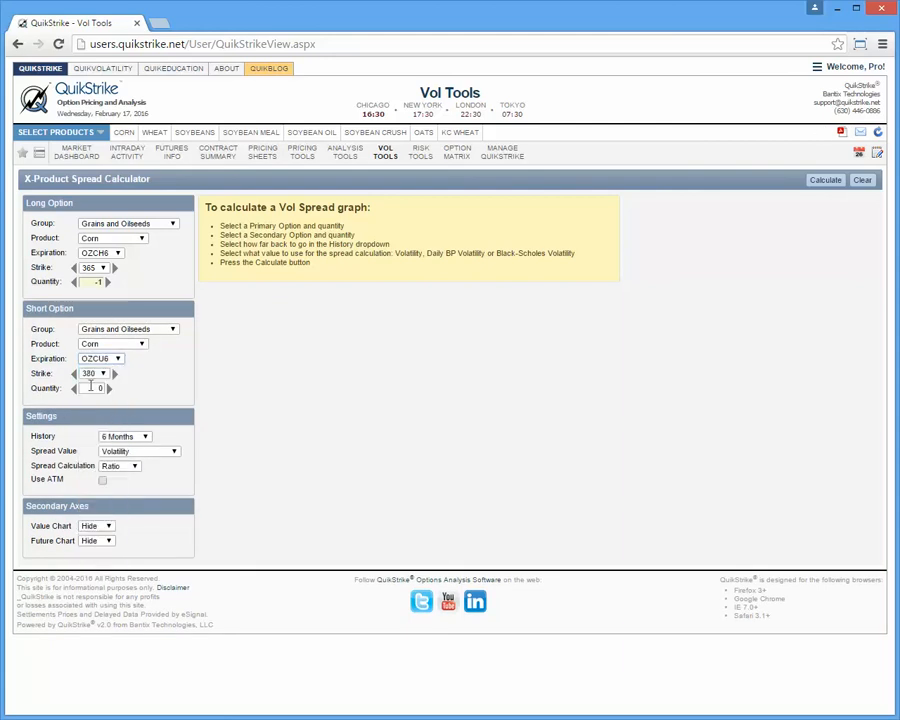
pyautogui.click(108, 387)
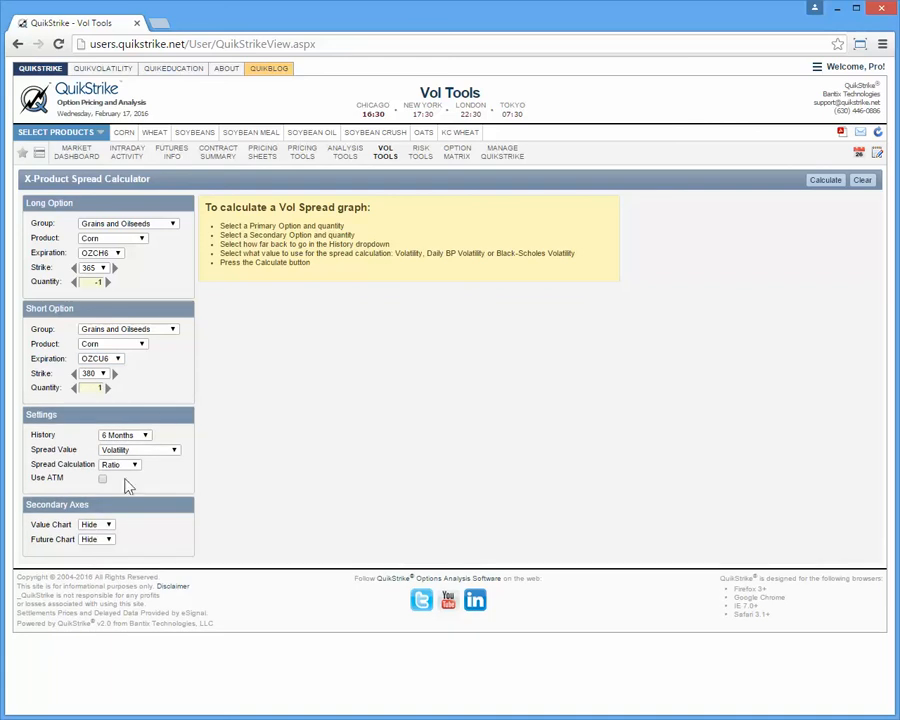
# Check the available History and Spread Value choices, keeping 6 Months and Volatility
pyautogui.click(148, 435)
pyautogui.click(150, 438)
pyautogui.click(160, 452)
pyautogui.click(162, 459)
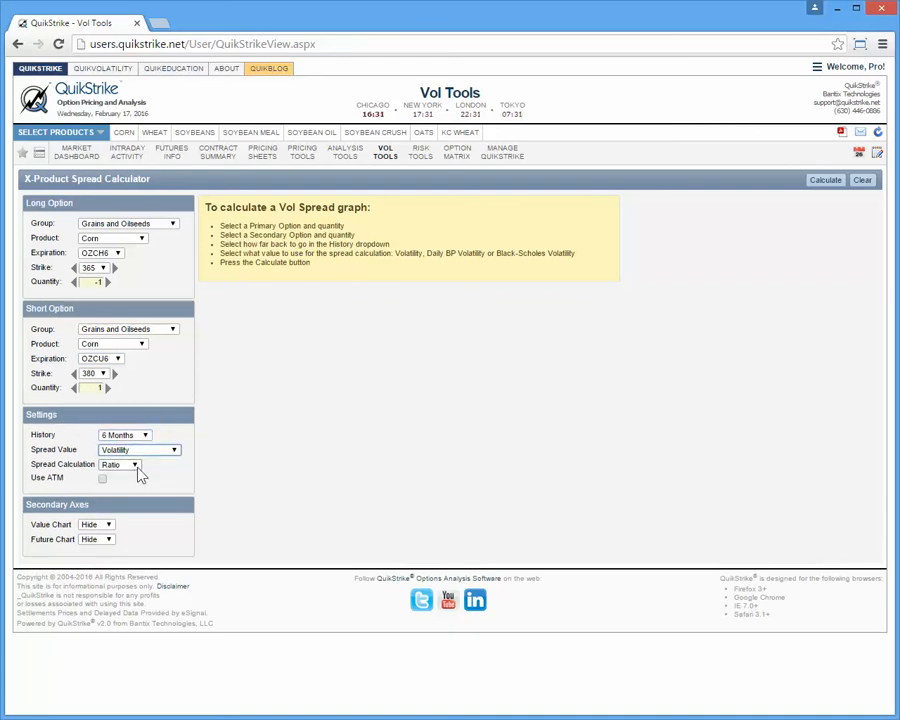
# Set the Spread Calculation to Spread with Use ATM enabled, and calculate the corn spread graph
pyautogui.click(135, 467)
pyautogui.click(137, 475)
pyautogui.click(112, 466)
pyautogui.click(108, 484)
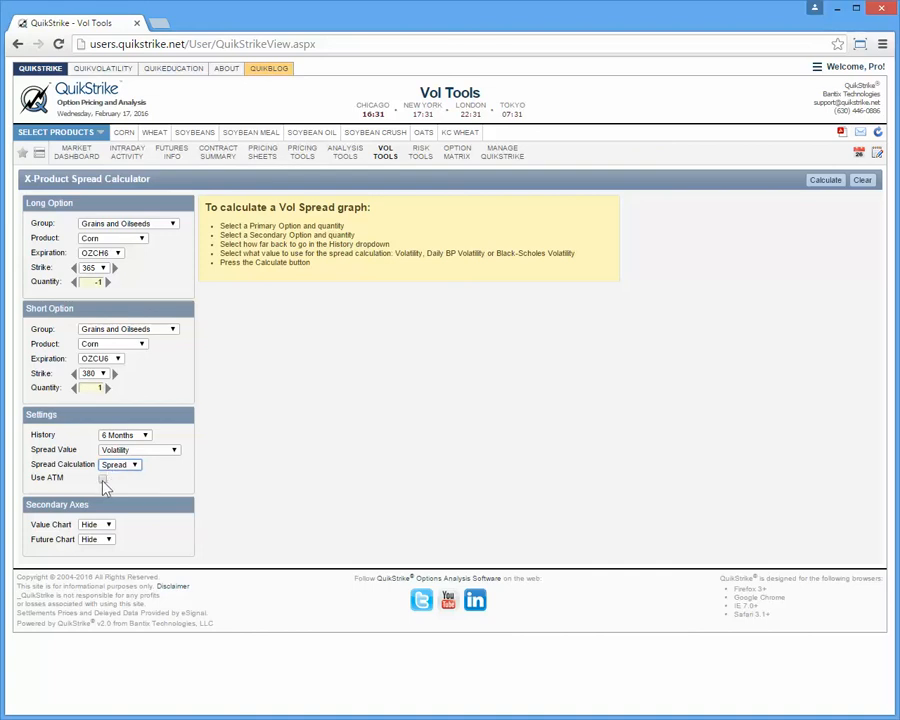
pyautogui.click(102, 479)
pyautogui.click(828, 183)
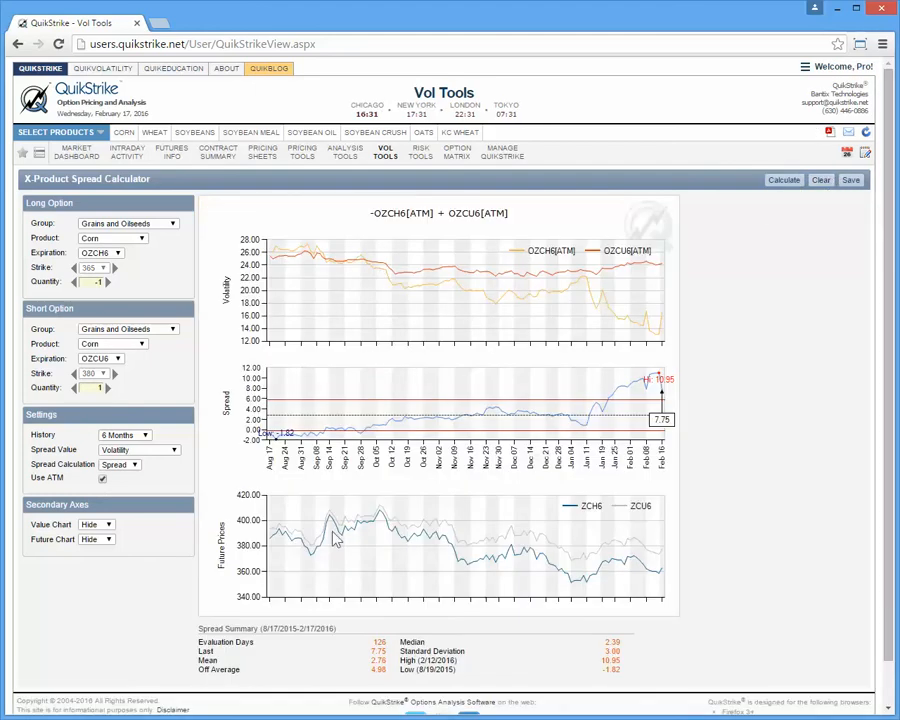
# Recalculate the graph with the Spread Calculation as Ratio, and set the calculation back to Spread
pyautogui.click(130, 465)
pyautogui.click(112, 475)
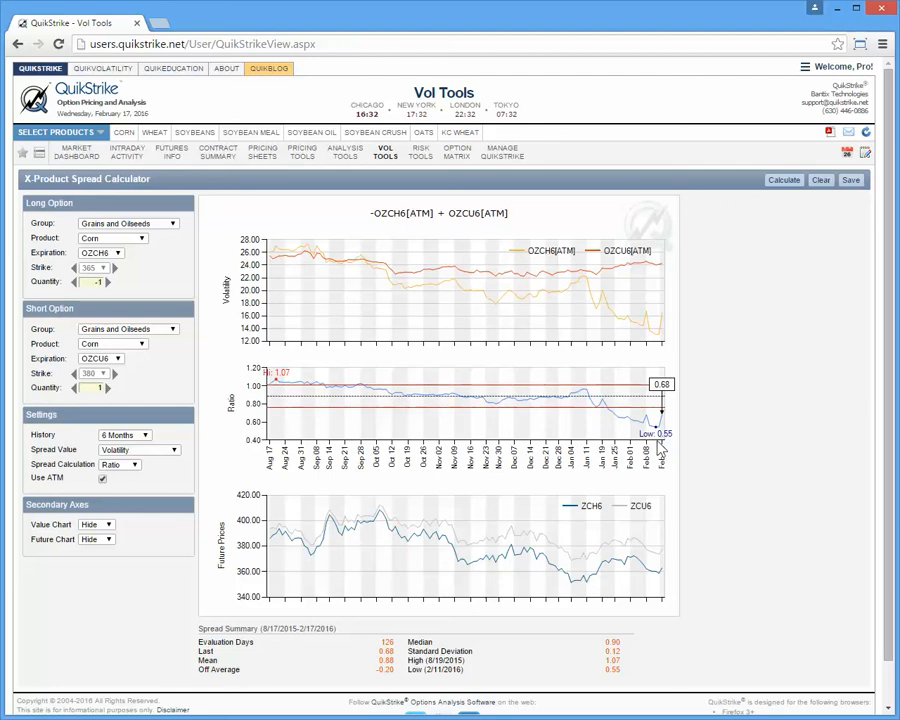
pyautogui.click(138, 465)
pyautogui.click(141, 465)
pyautogui.click(130, 465)
pyautogui.click(114, 486)
# Change the short option to Wheat, expiration OZWH6, quantity 1, and calculate the cross-product spread graph
pyautogui.click(141, 346)
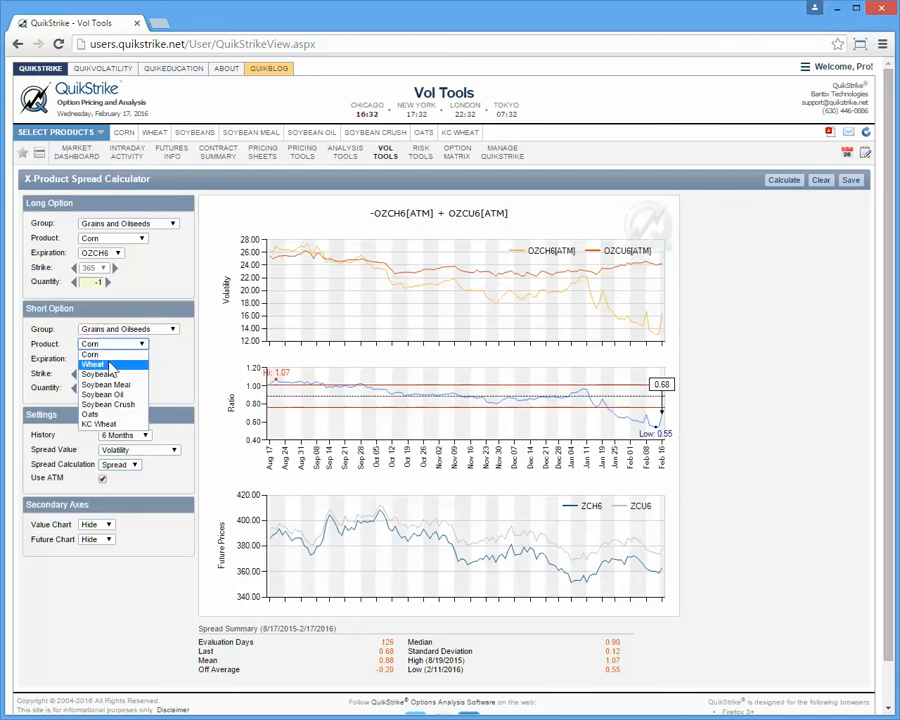
pyautogui.click(93, 364)
pyautogui.click(119, 360)
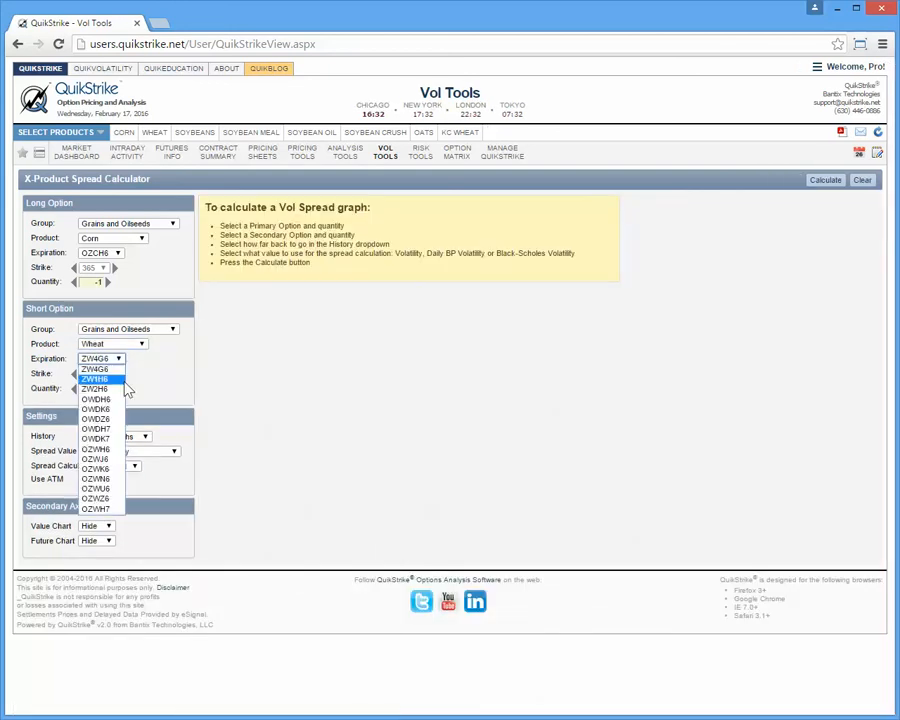
pyautogui.click(116, 449)
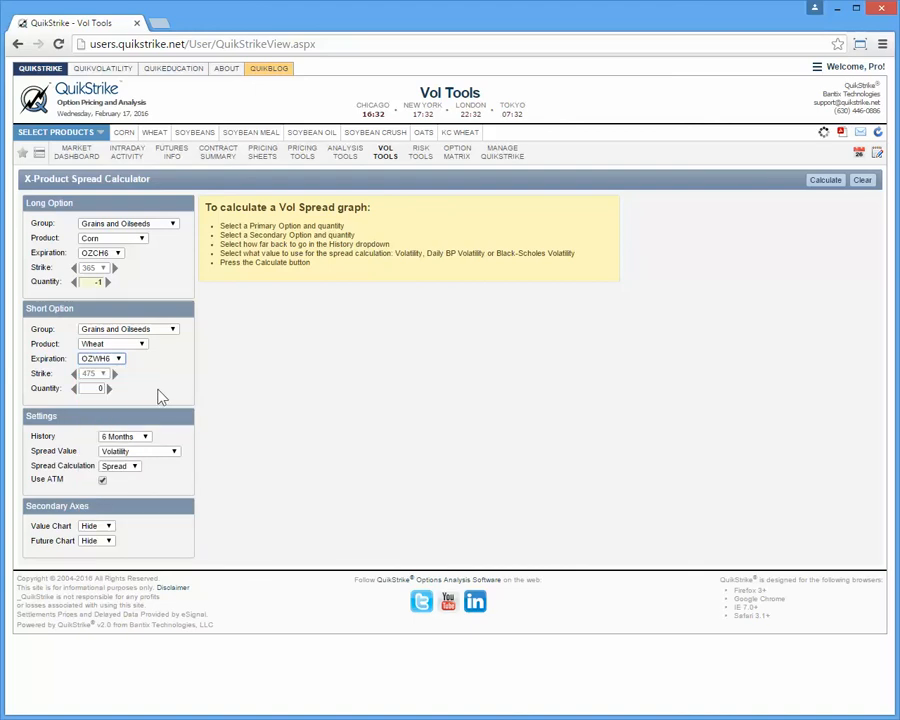
pyautogui.click(109, 390)
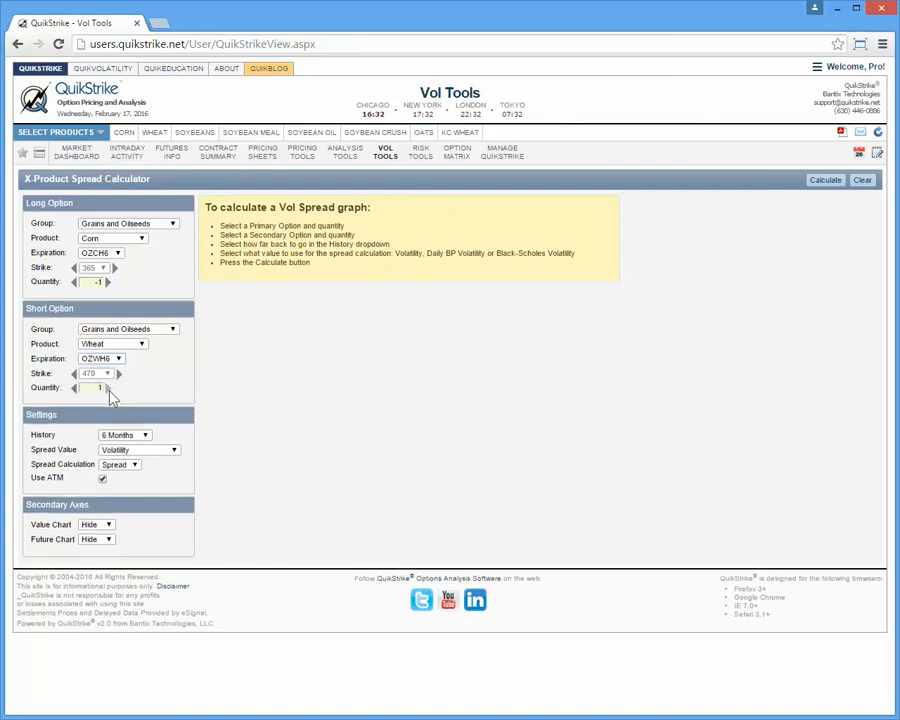
pyautogui.click(826, 181)
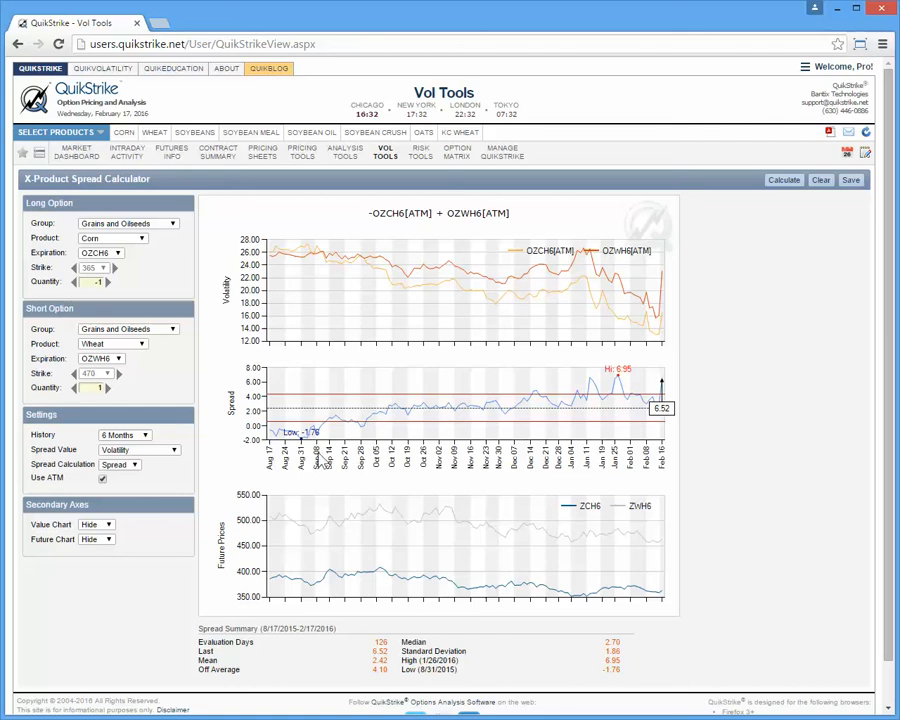
# Switch the long option's product group to US Rates
pyautogui.click(120, 228)
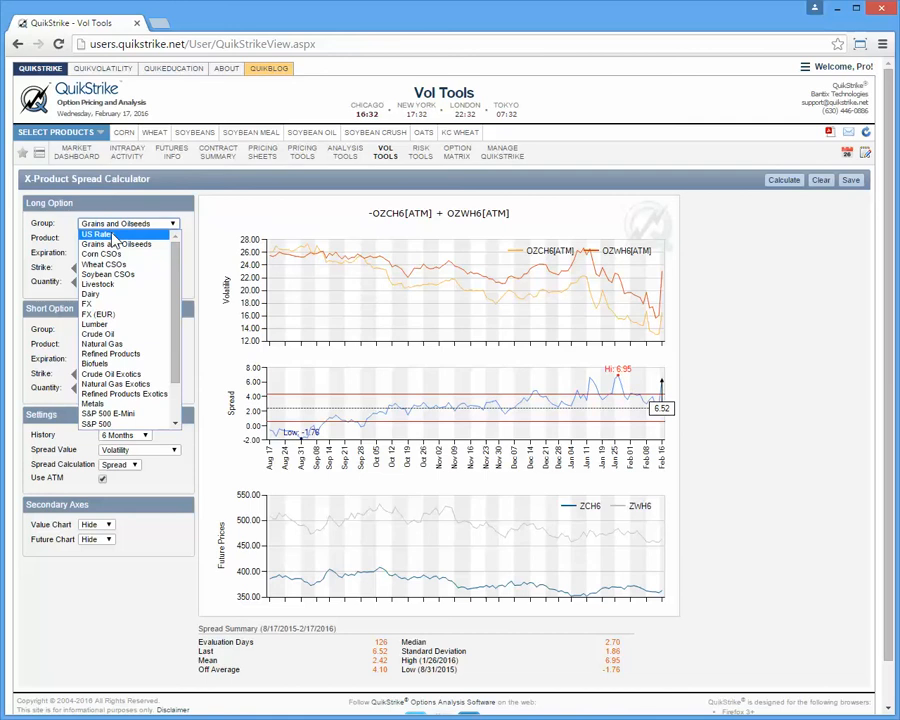
pyautogui.click(113, 232)
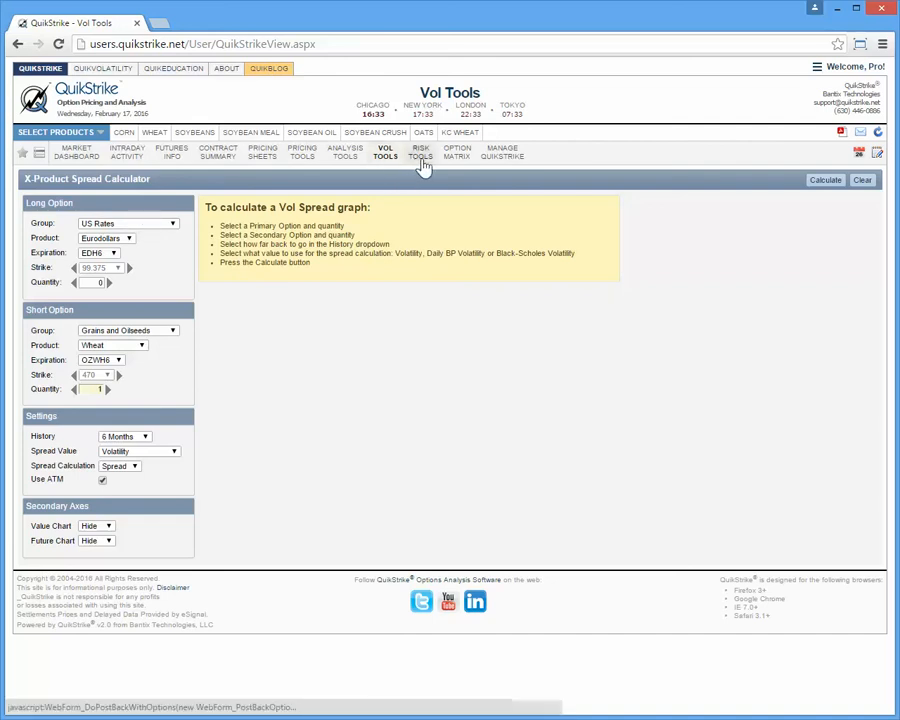
# Reopen the Vol Spread Calculator to review the corn spread graph
pyautogui.click(386, 160)
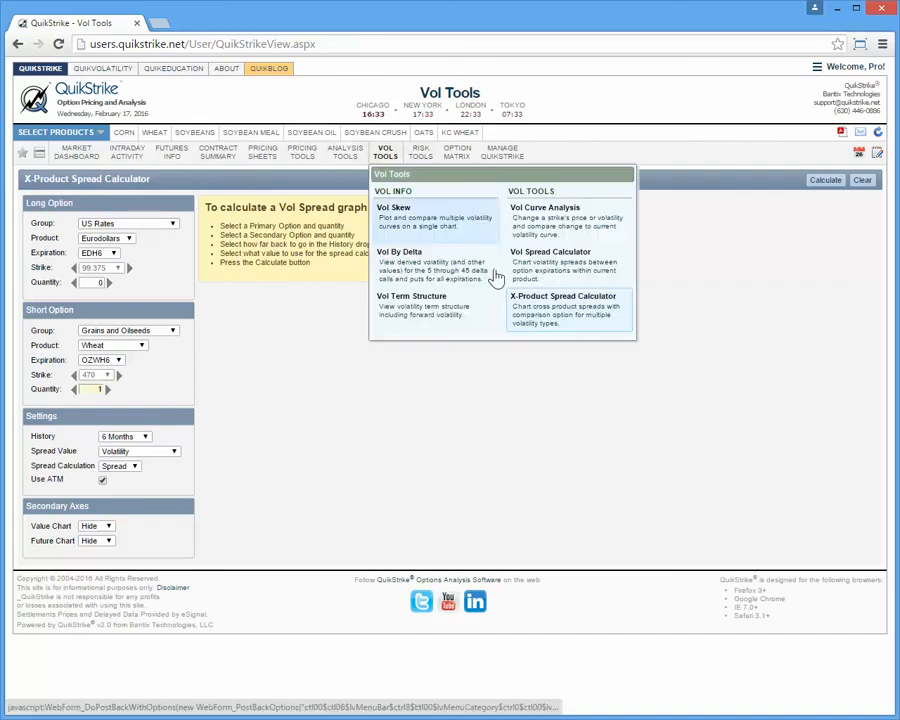
pyautogui.click(566, 266)
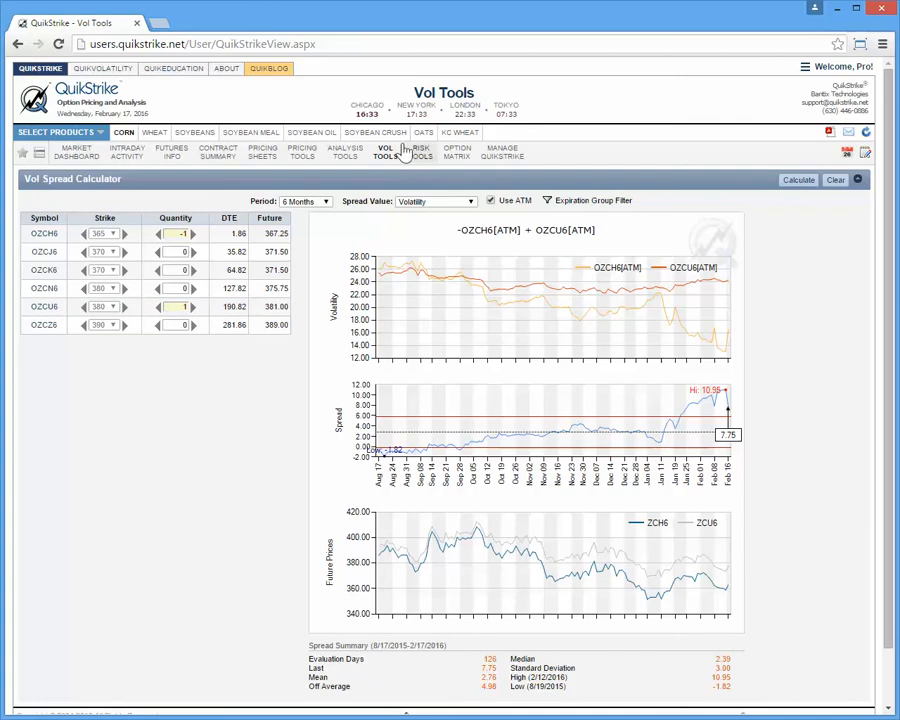
# Return to the X-Product Spread Calculator and set the long option's group to Grains and Oilseeds
pyautogui.moveTo(386, 152)
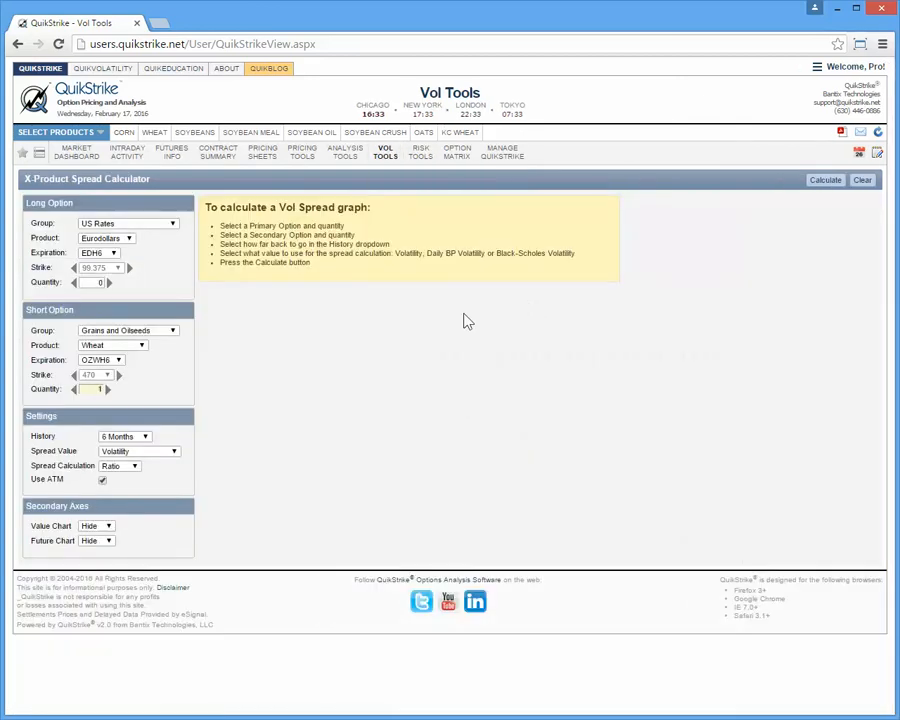
pyautogui.click(173, 225)
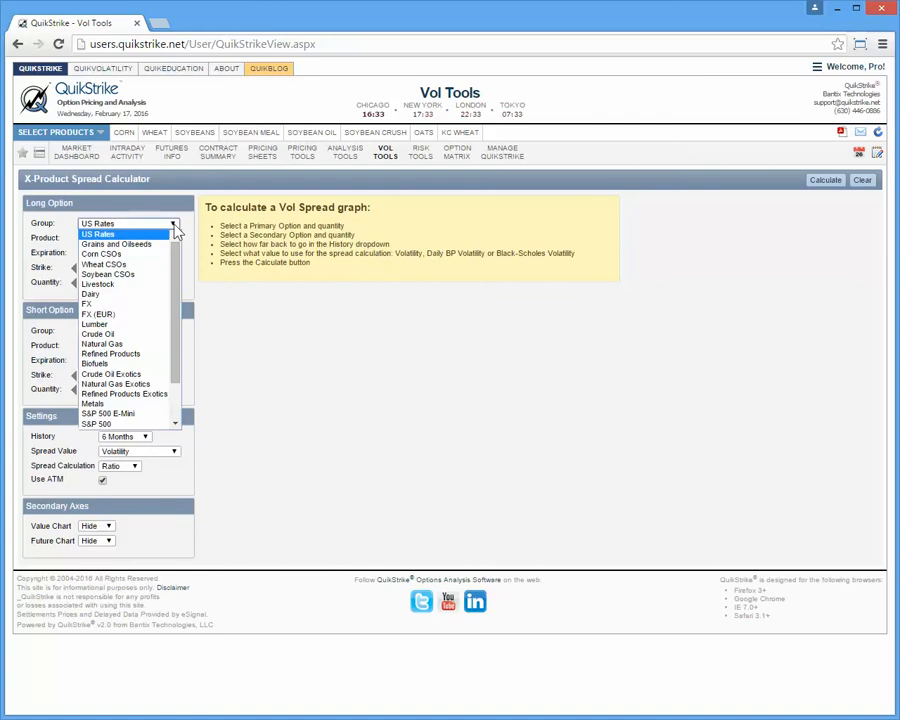
pyautogui.click(155, 246)
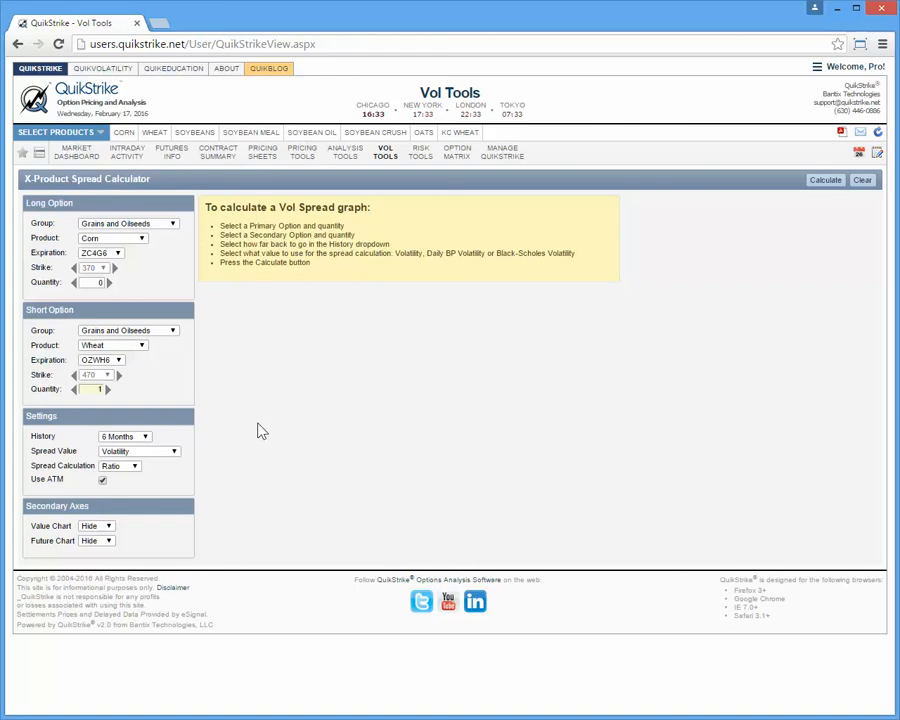
# View the account details and the available account and support options
pyautogui.click(855, 67)
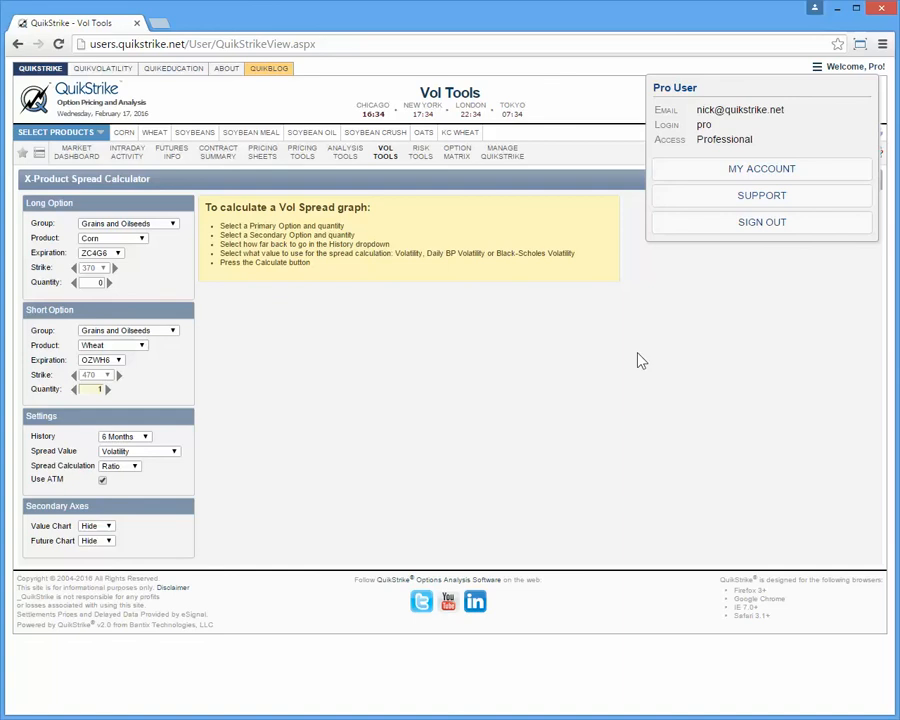
pyautogui.click(607, 365)
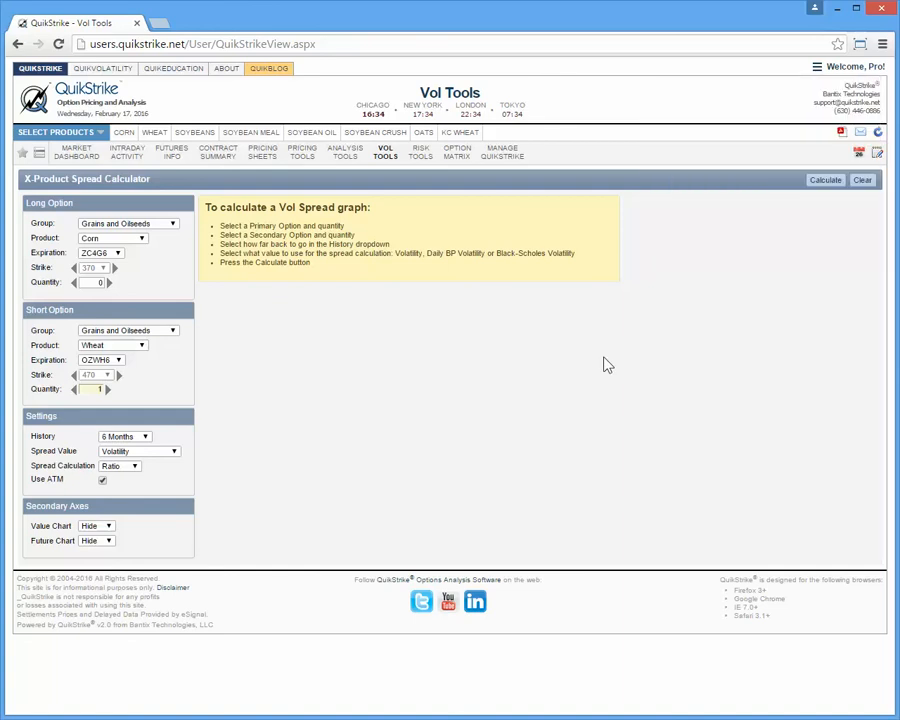